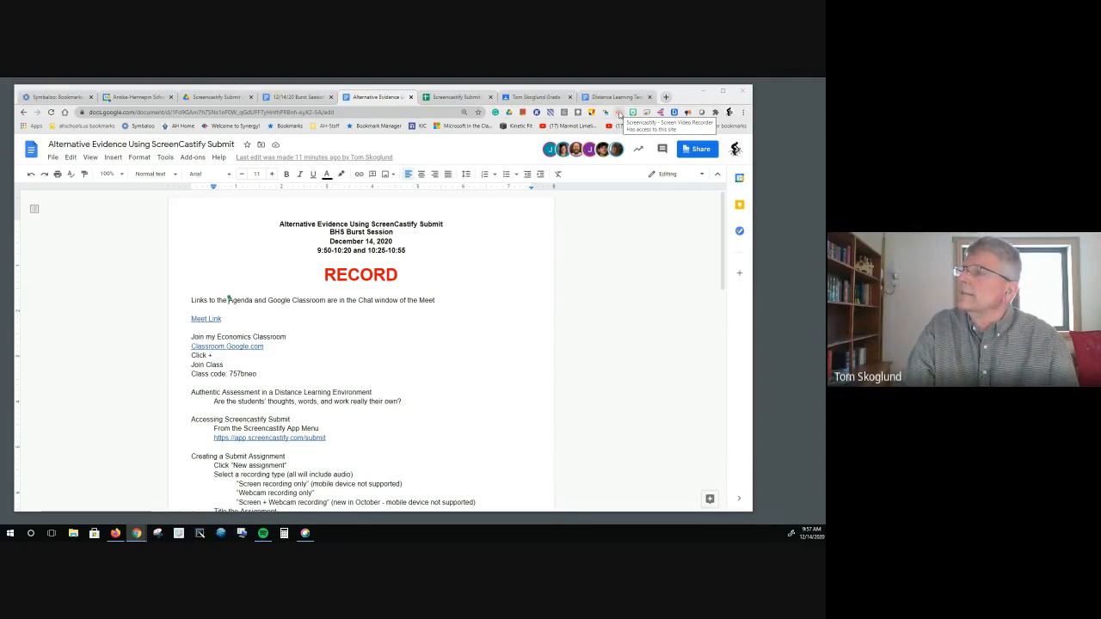
# Open the Submit page from the Screencastify extension and sort the existing assignments by status with open ones first
pyautogui.click(619, 115)
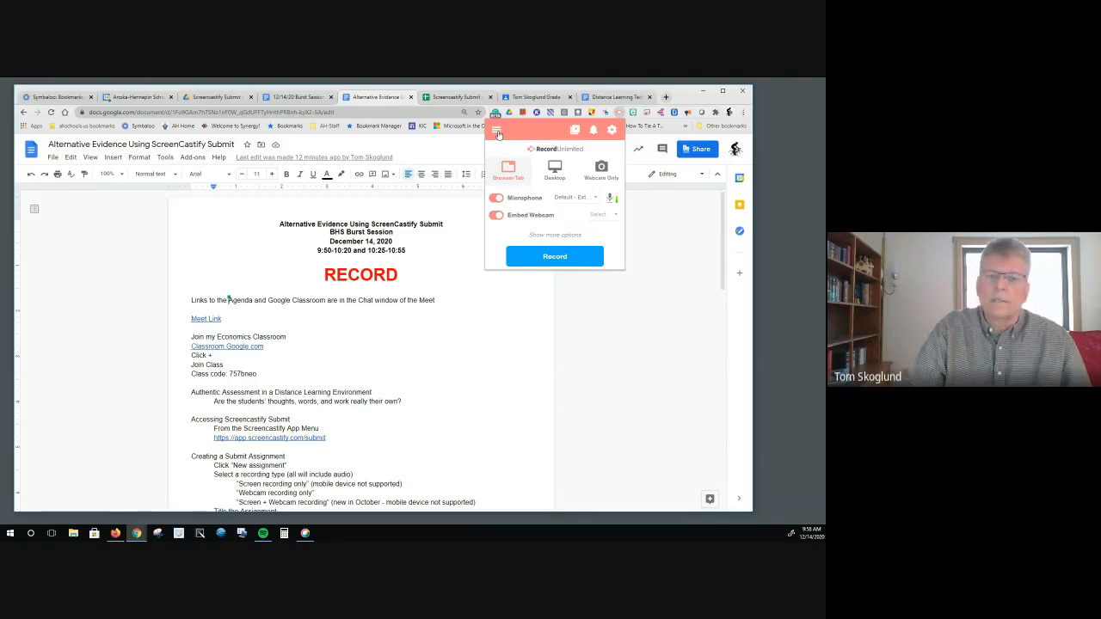
pyautogui.click(496, 131)
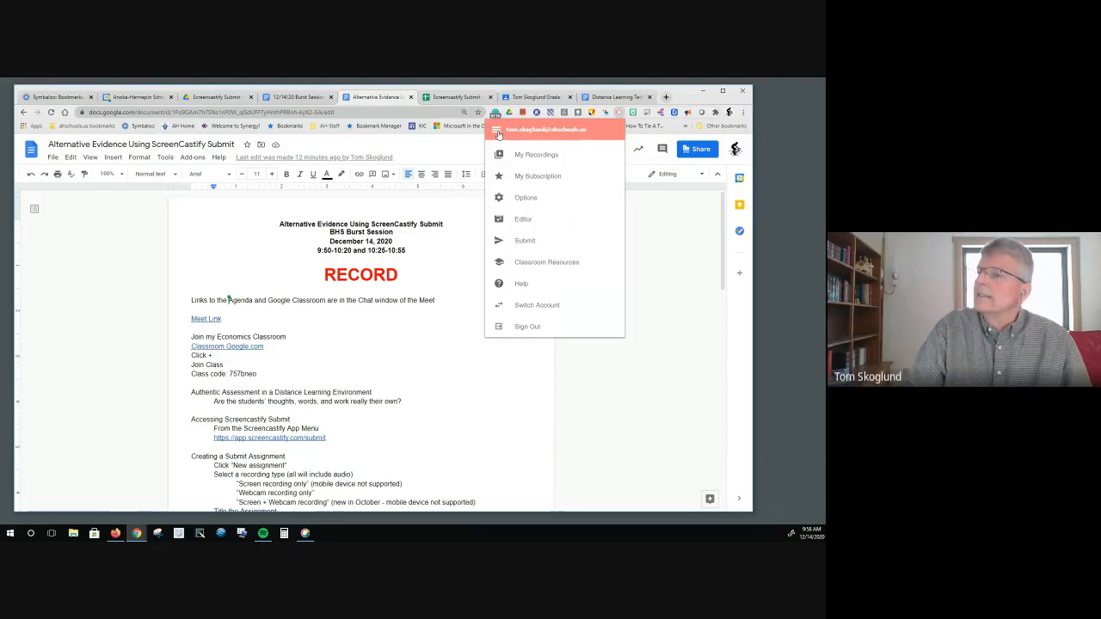
pyautogui.click(525, 241)
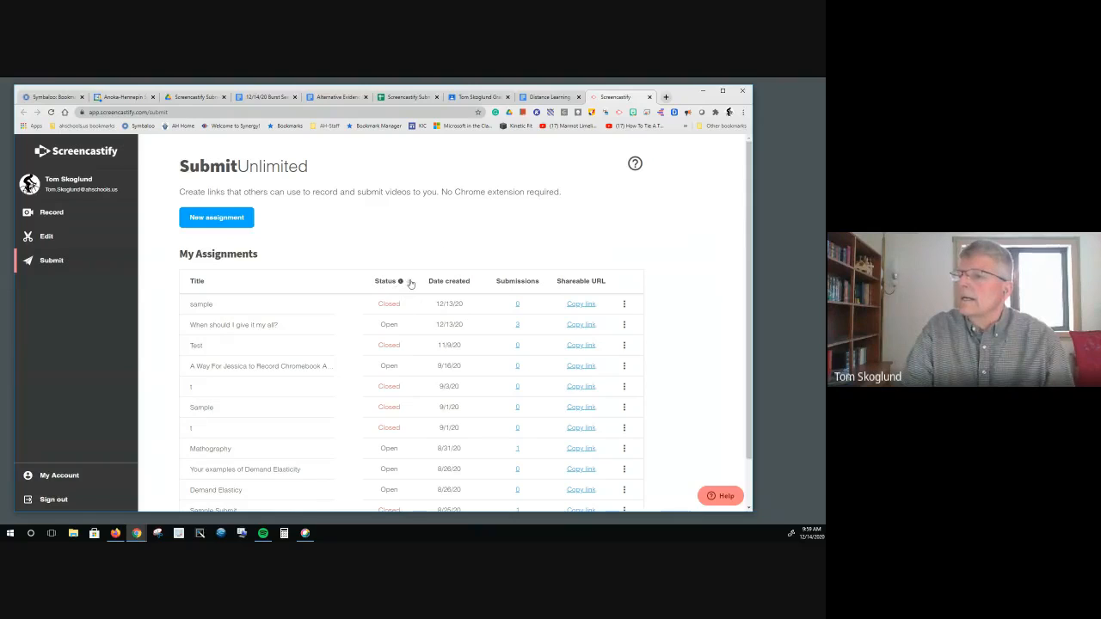
pyautogui.click(410, 283)
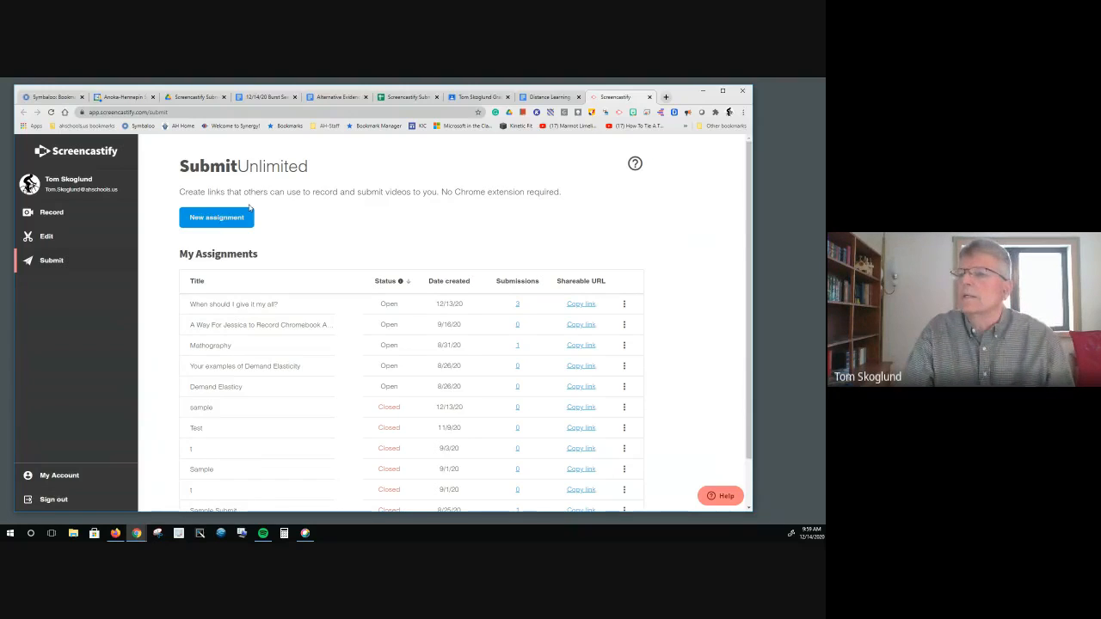
# Start a new Submit assignment with the recording type Webcam recording only
pyautogui.click(217, 221)
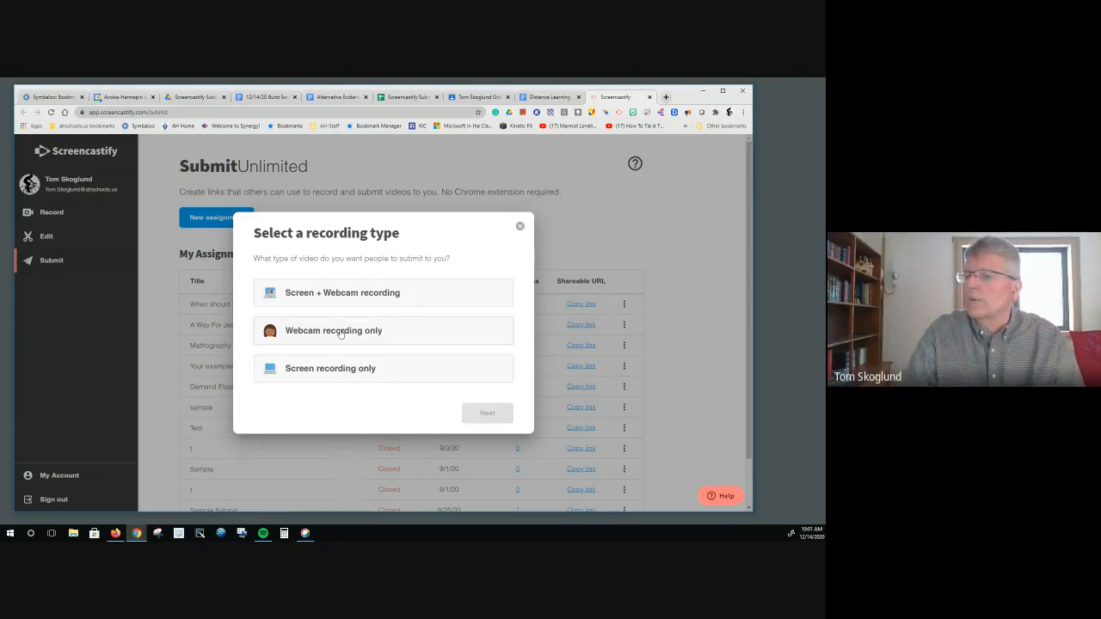
pyautogui.click(340, 332)
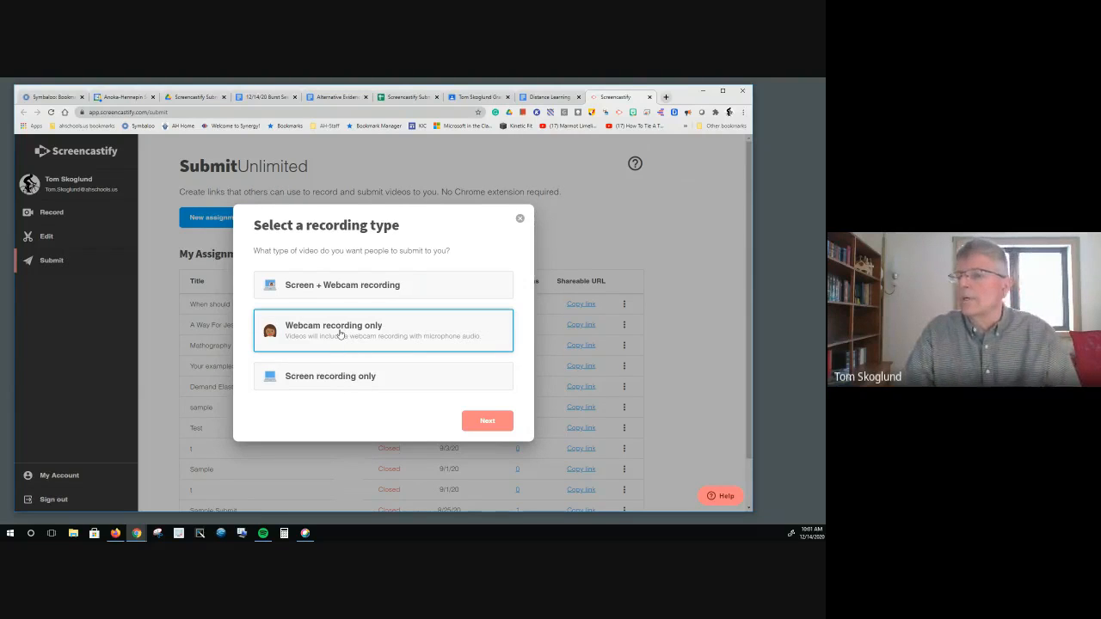
pyautogui.click(489, 421)
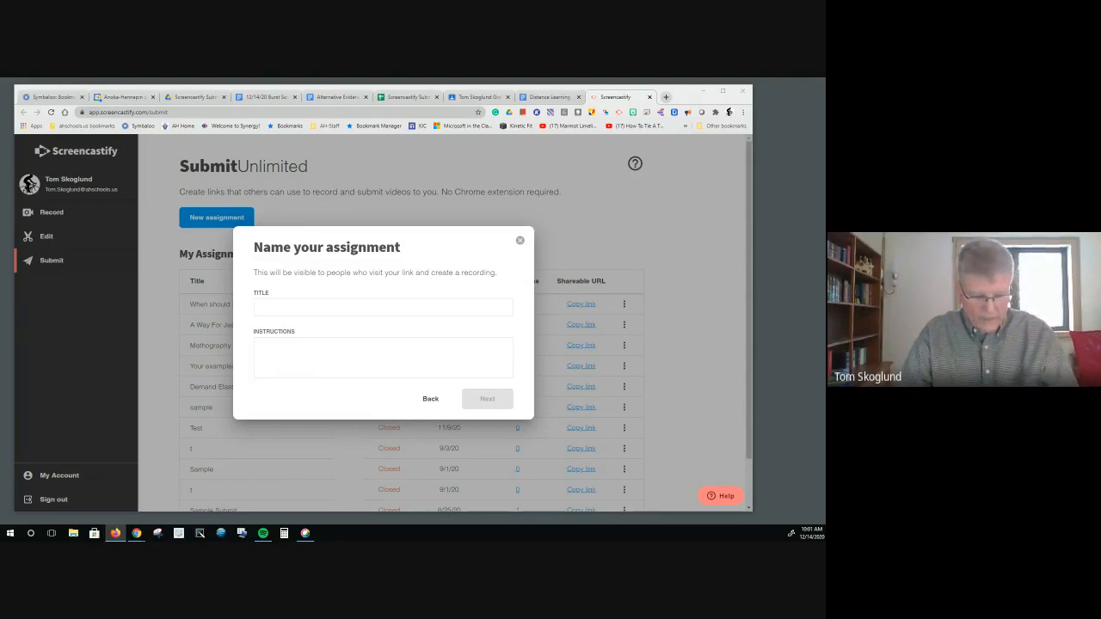
# Title the assignment Demo Submit Assignment and paste the repeated text "Demo instructions would go here." as its instructions
pyautogui.click(292, 307)
pyautogui.write('Demo Submit Assignment')
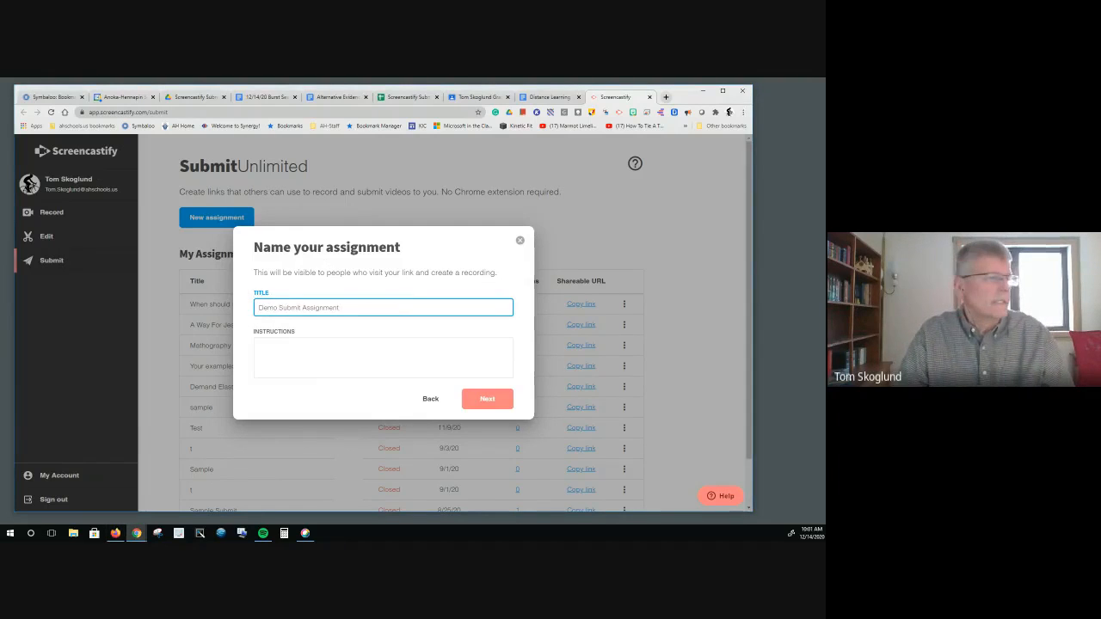
pyautogui.hotkey('alt', 'Tab')
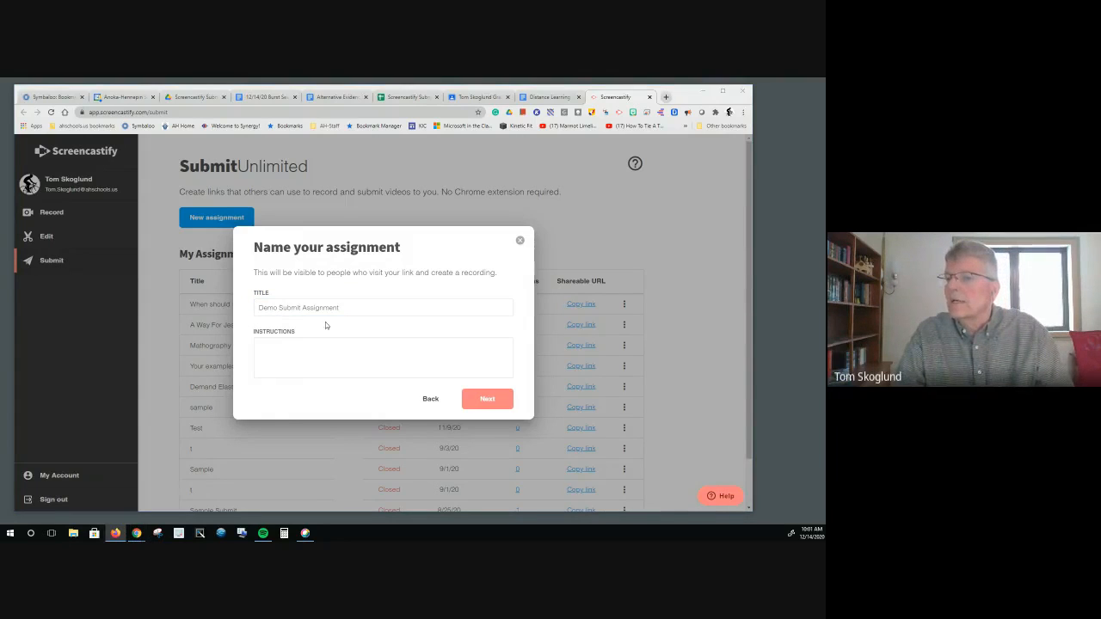
pyautogui.click(277, 348)
pyautogui.hotkey('ctrl', 'v')
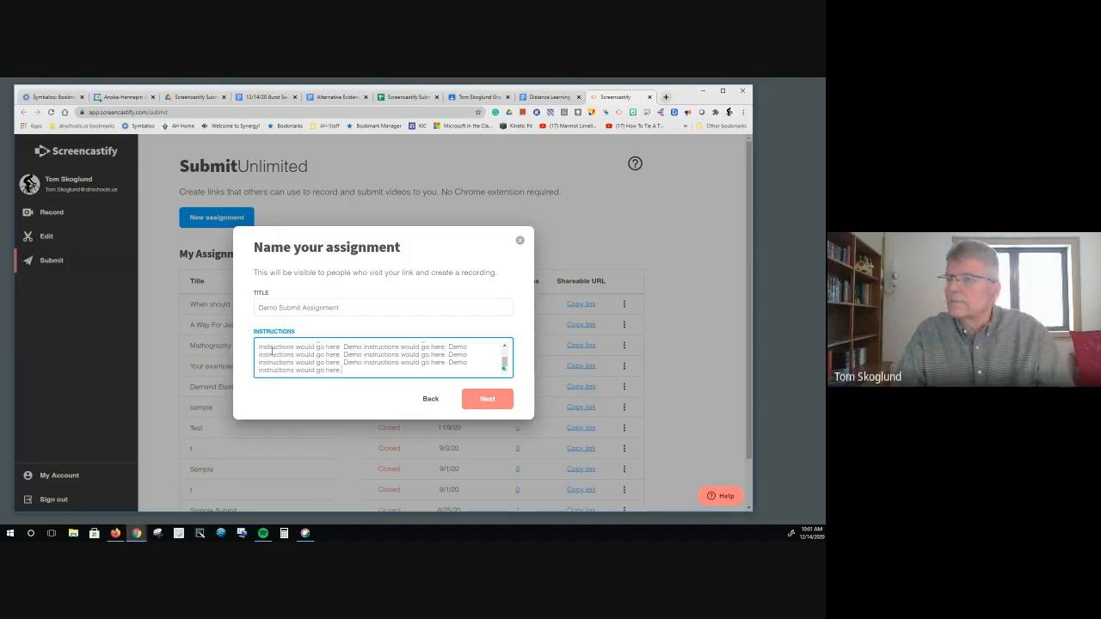
pyautogui.scroll(3, 394, 351)
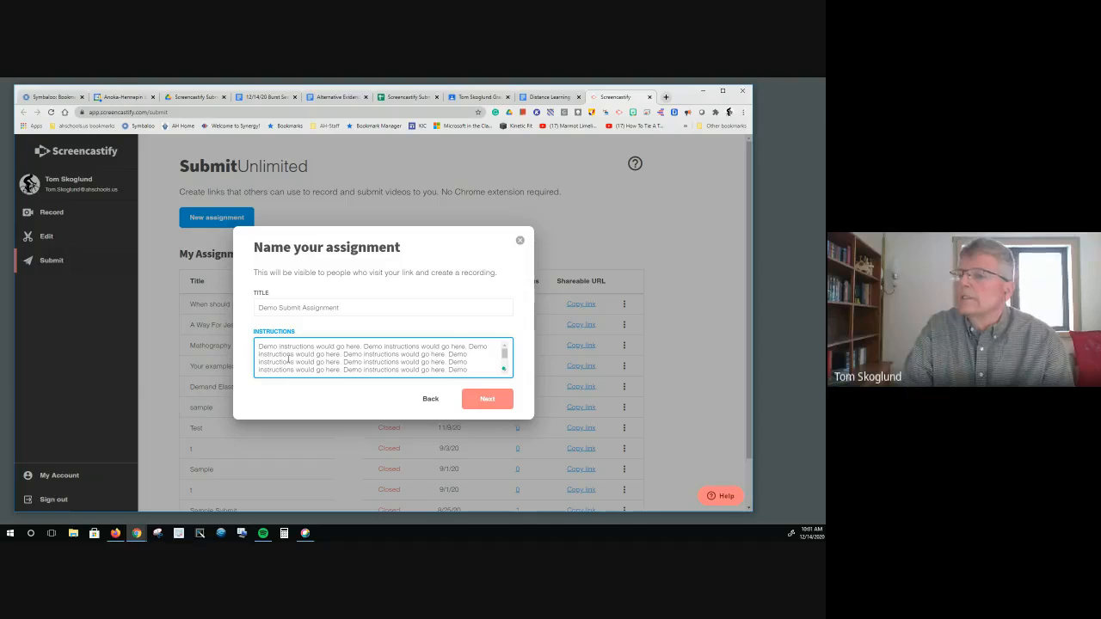
pyautogui.click(488, 399)
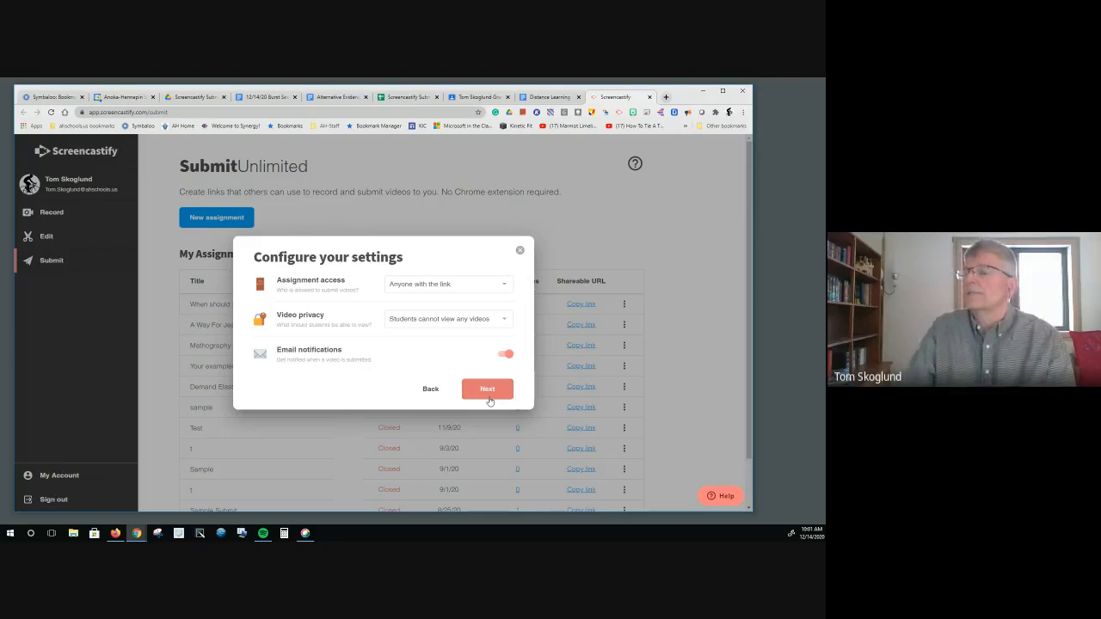
# Allow anyone with the link, let students view their own video, turn off email notifications, and publish the assignment
pyautogui.click(506, 286)
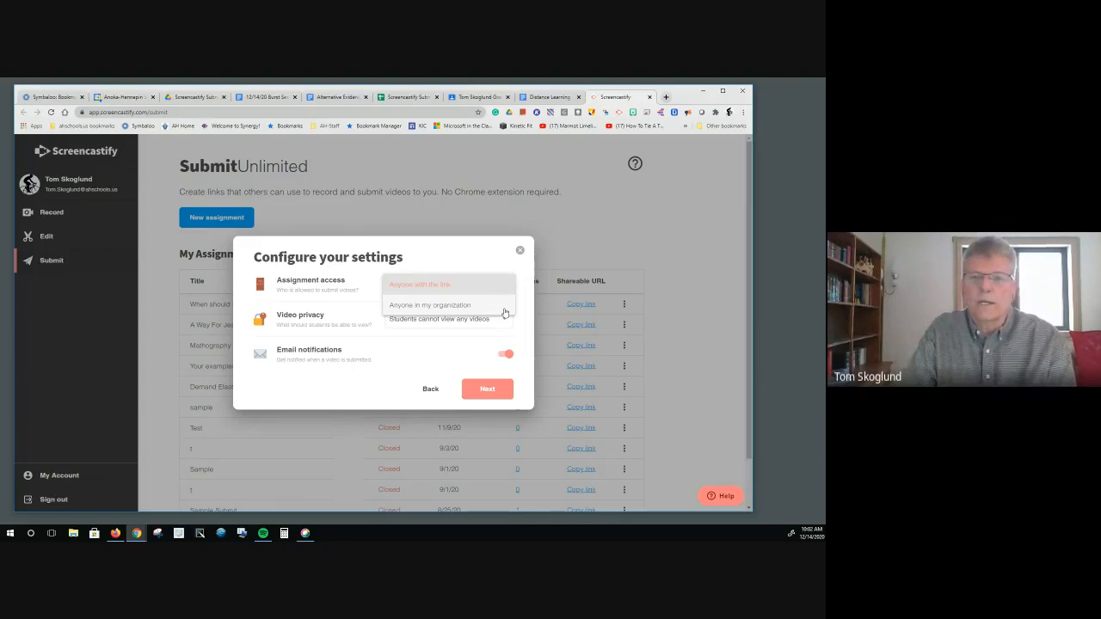
pyautogui.click(462, 285)
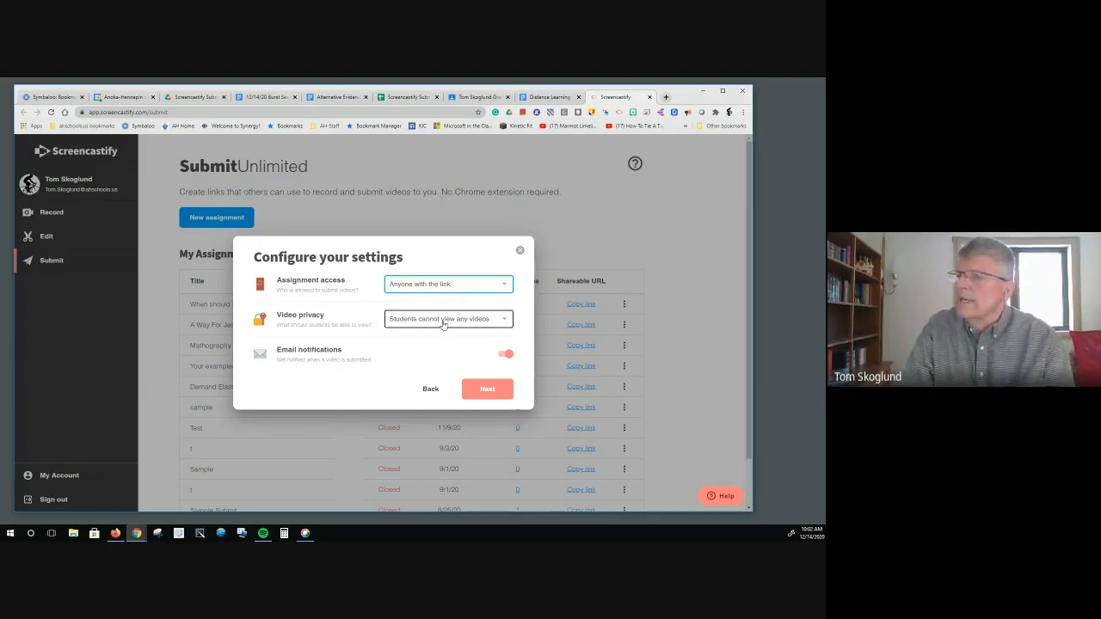
pyautogui.click(506, 322)
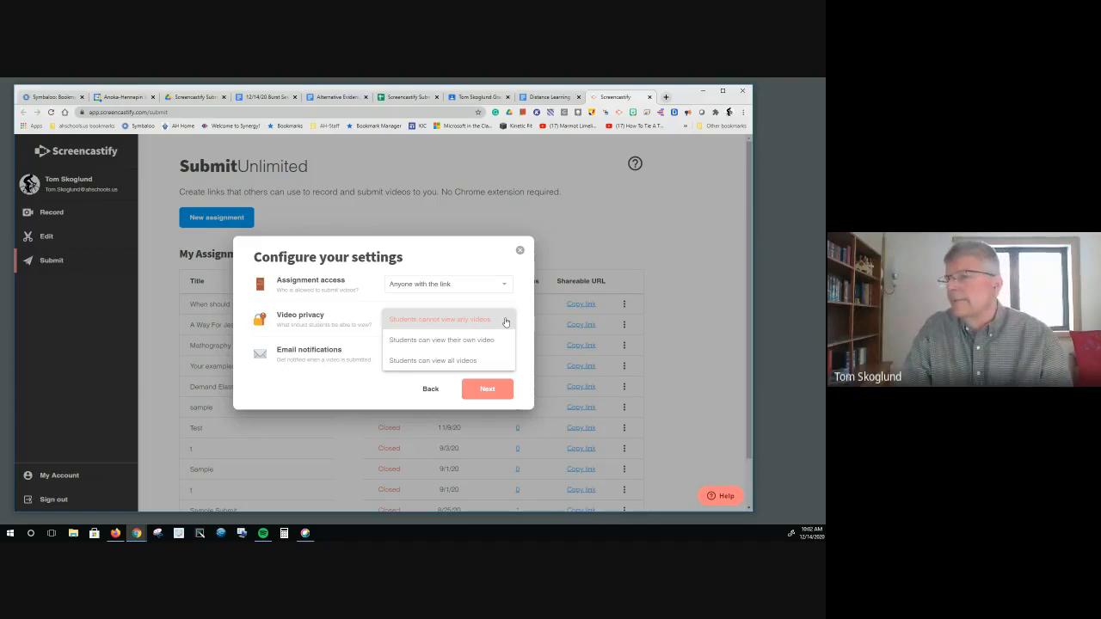
pyautogui.click(452, 341)
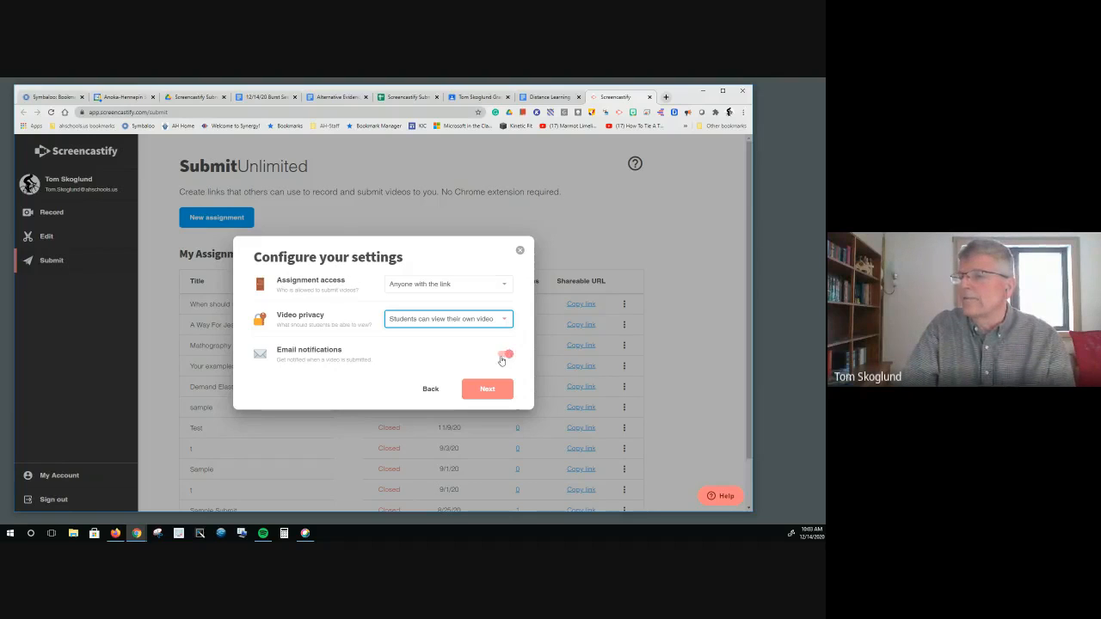
pyautogui.click(506, 355)
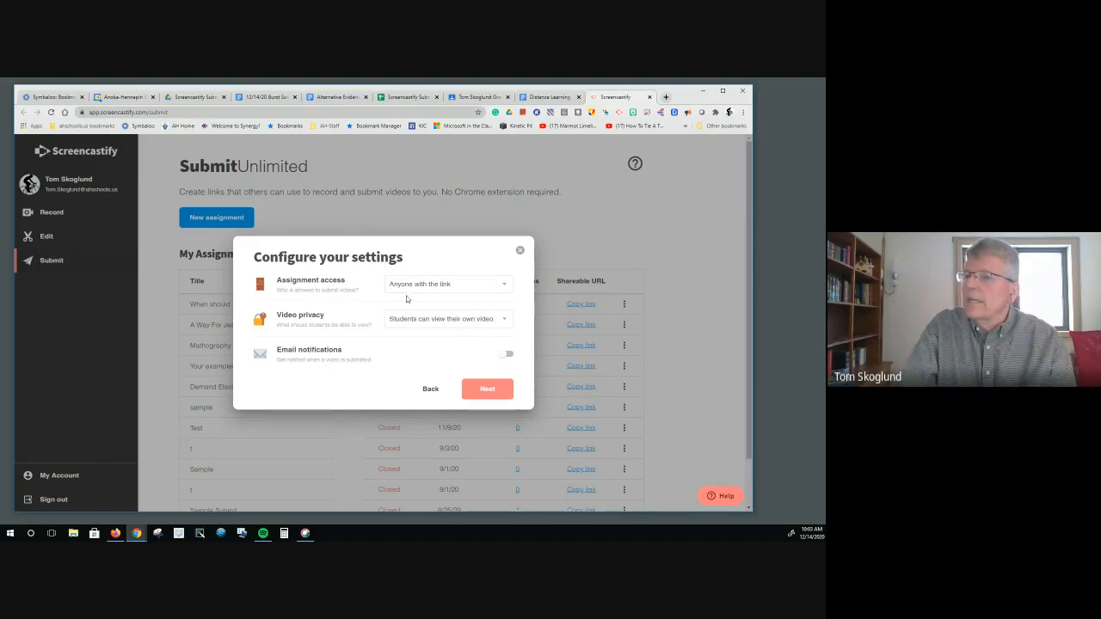
pyautogui.click(487, 392)
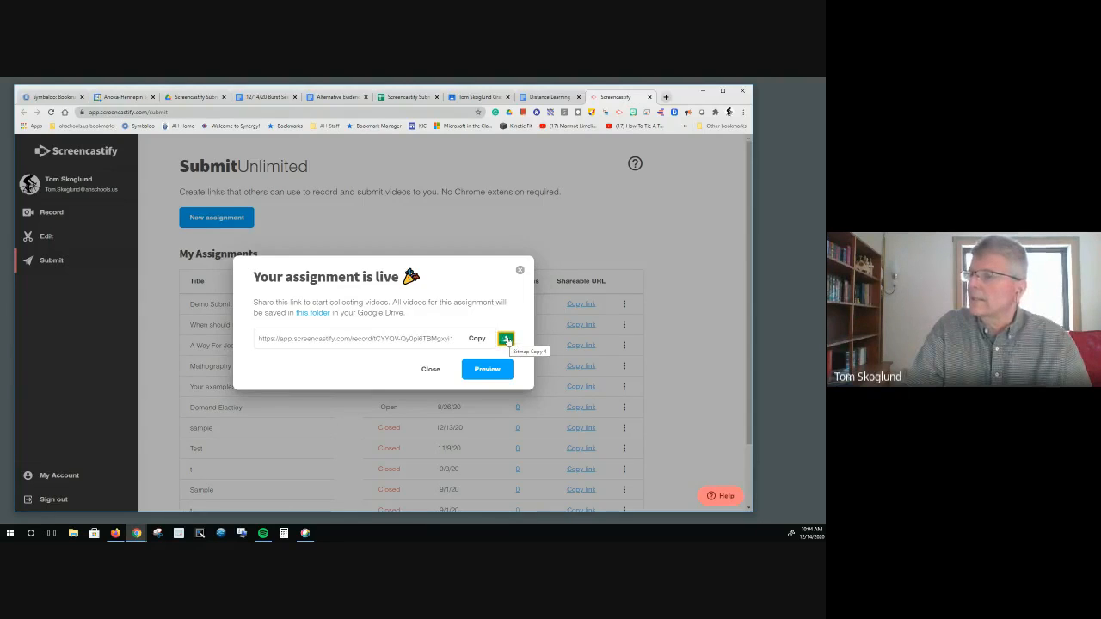
# Share the live assignment to Google Classroom as a new assignment in the Grade 12 Economics class
pyautogui.click(505, 340)
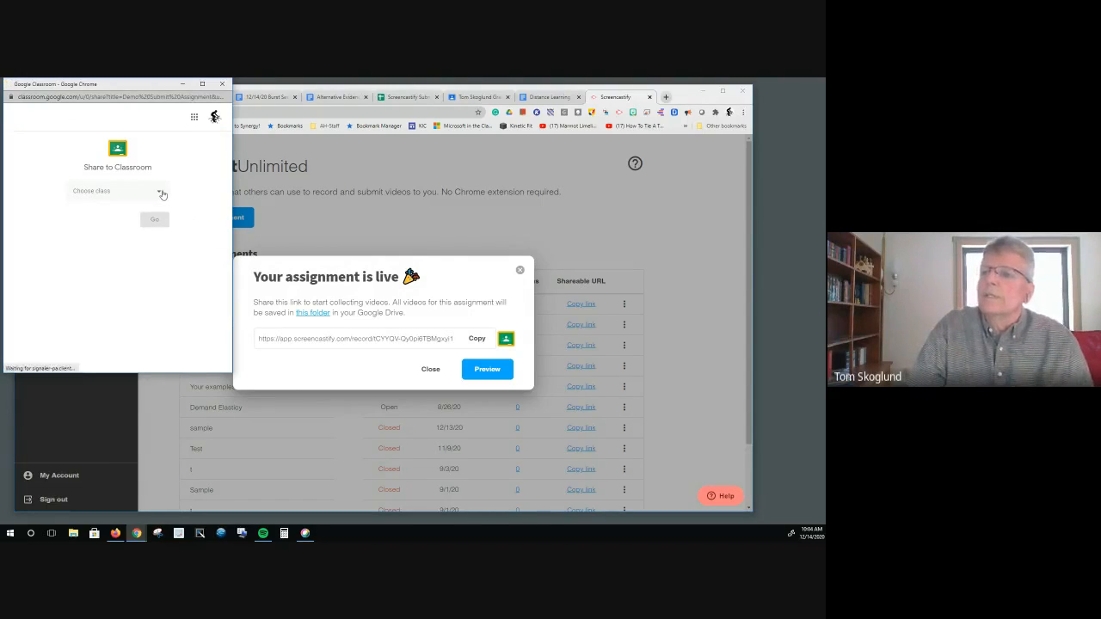
pyautogui.click(158, 196)
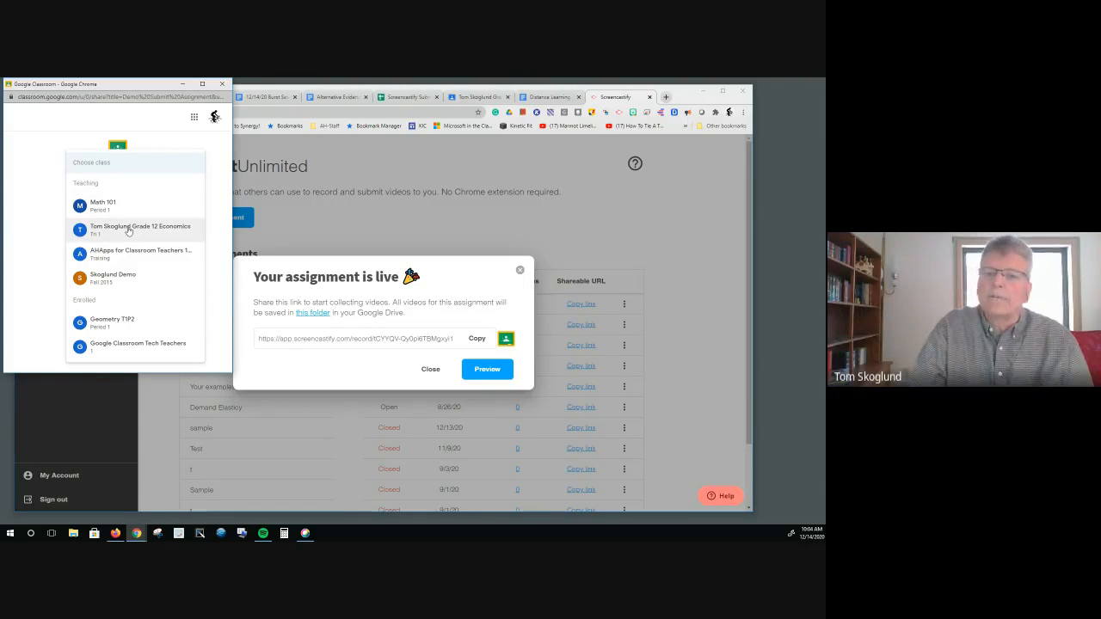
pyautogui.click(128, 228)
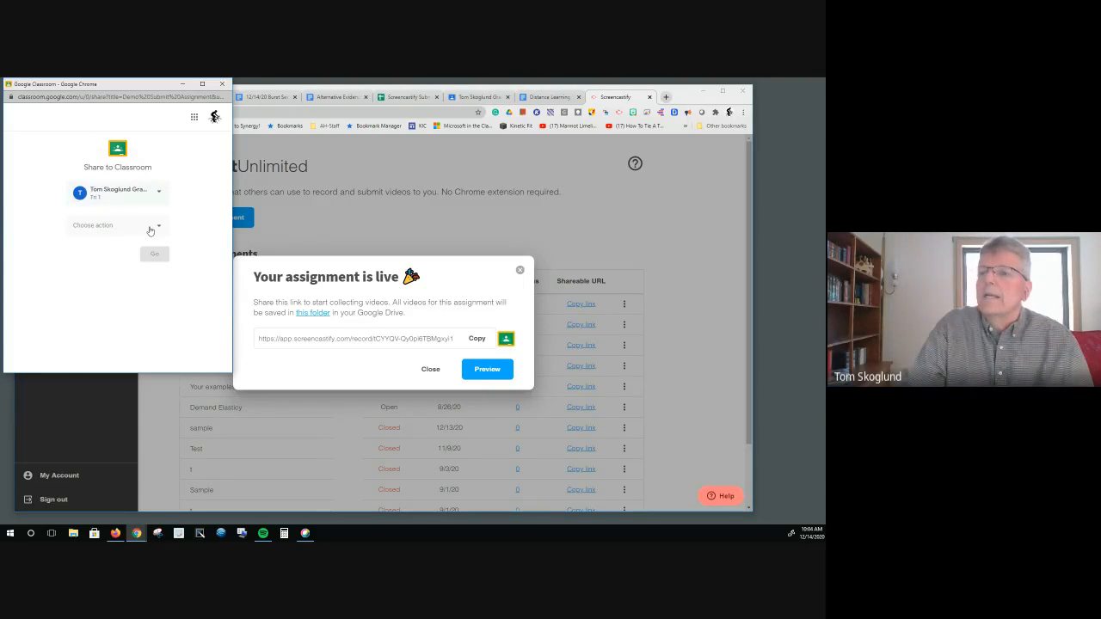
pyautogui.click(160, 229)
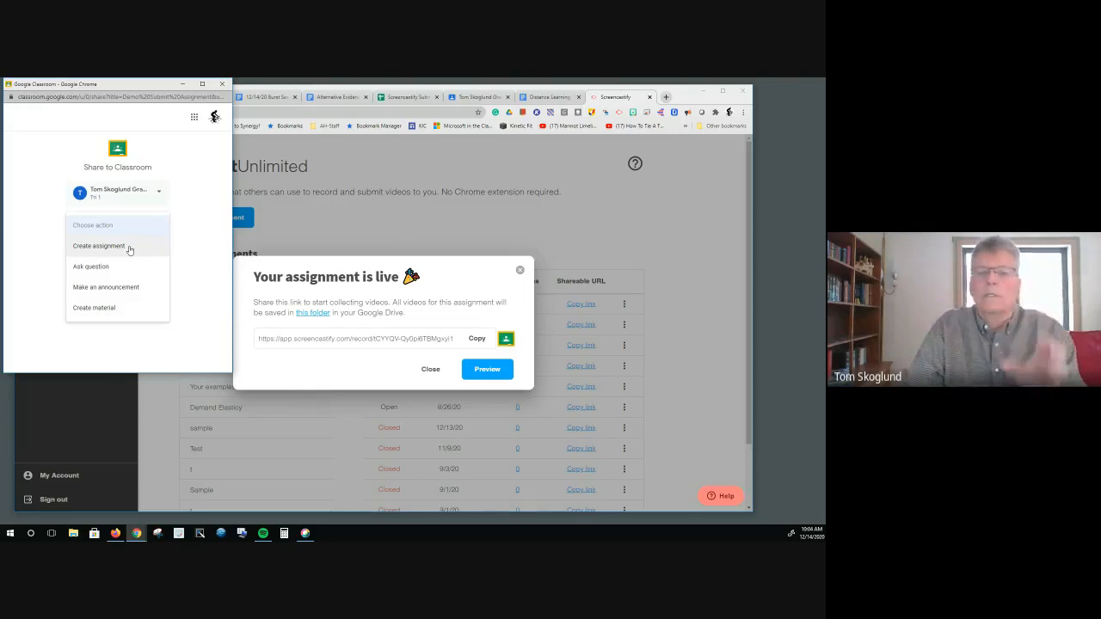
pyautogui.click(129, 247)
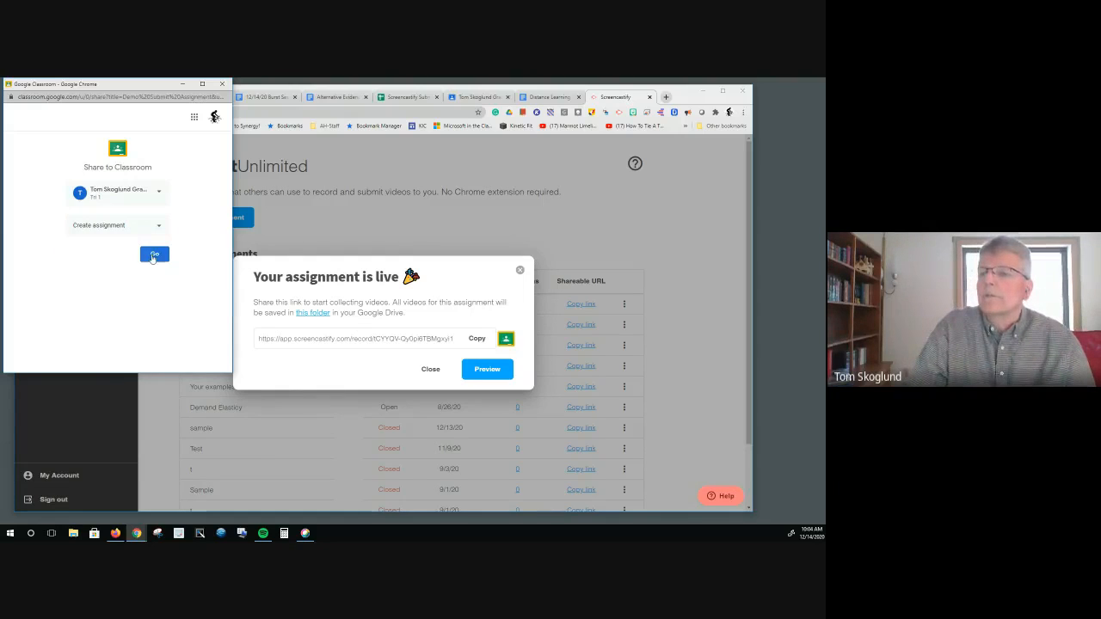
pyautogui.click(155, 255)
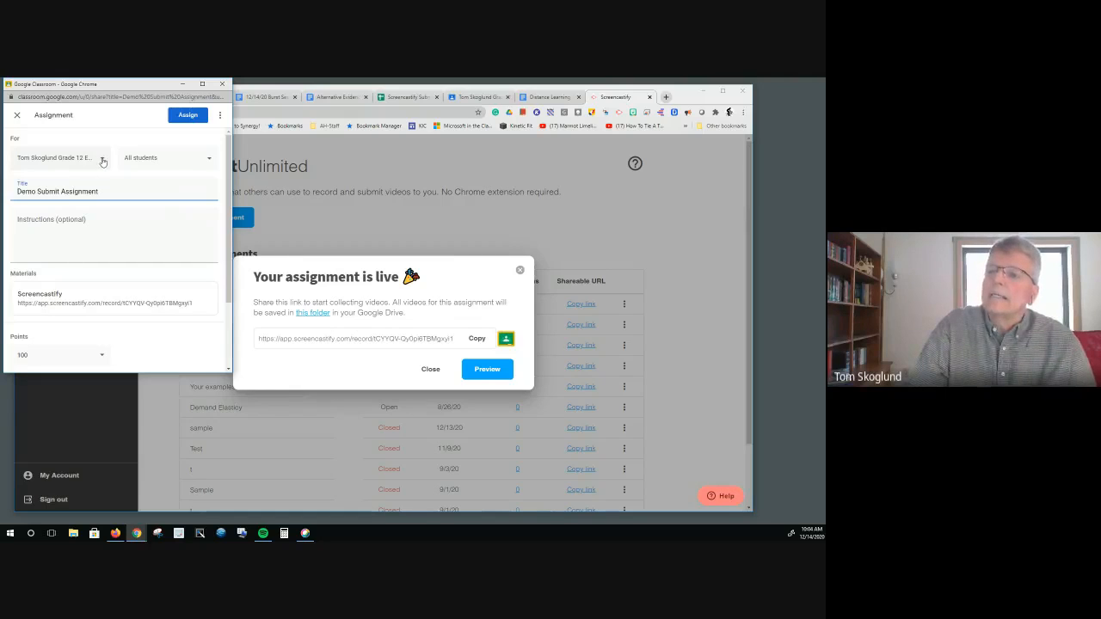
# Review which classes and which students the Classroom assignment can be given to
pyautogui.click(103, 160)
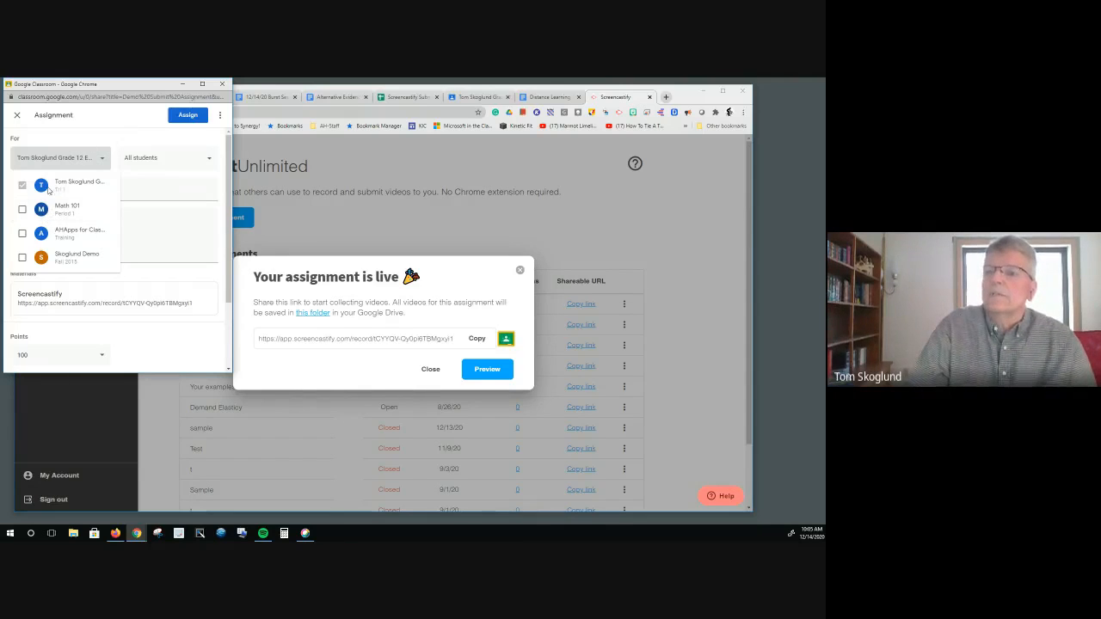
pyautogui.click(122, 127)
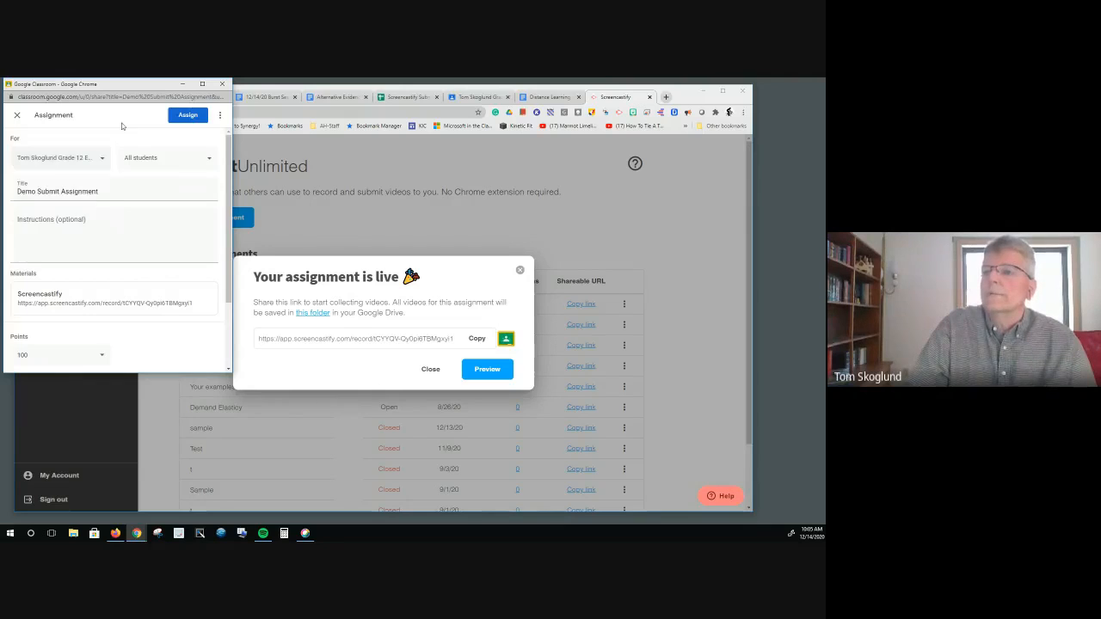
pyautogui.click(210, 160)
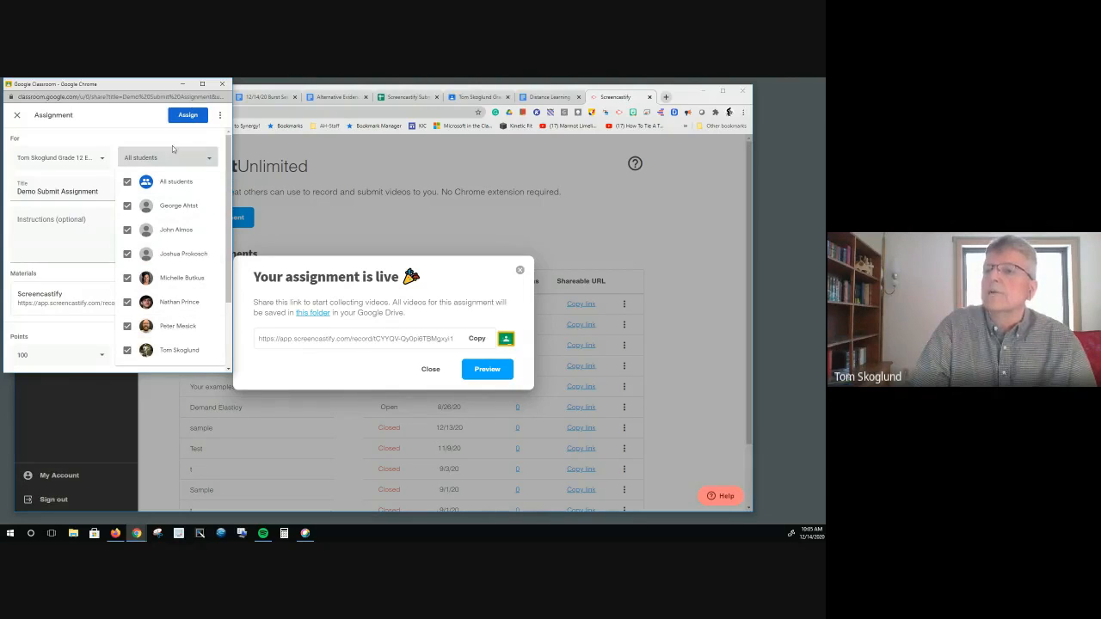
pyautogui.click(144, 119)
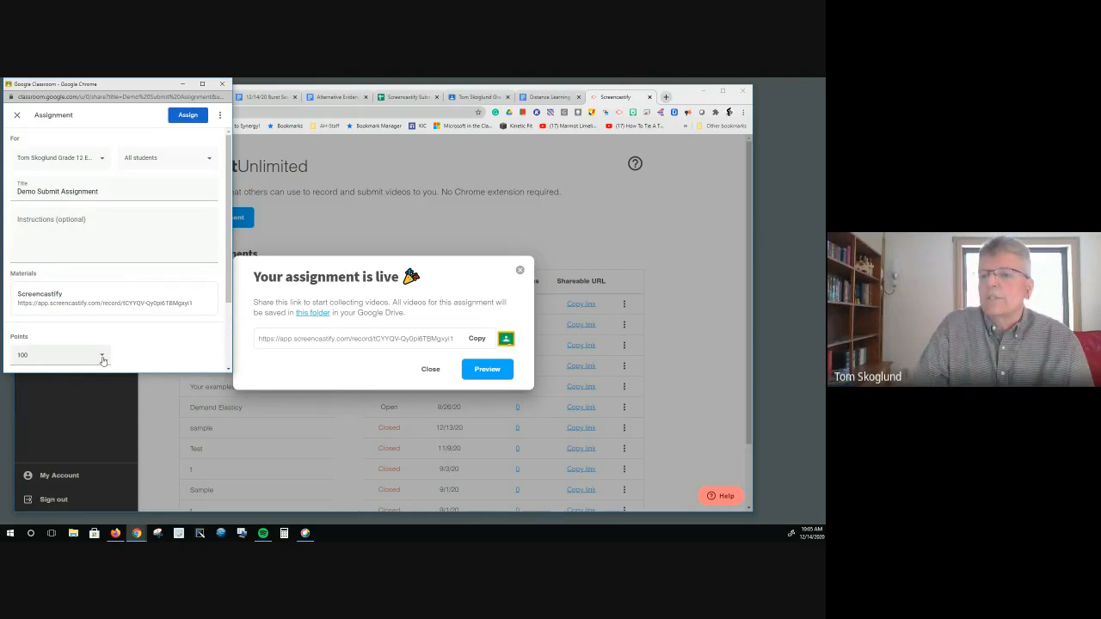
# Set the Classroom assignment's points to 30
pyautogui.click(53, 354)
pyautogui.moveTo(31, 355); pyautogui.dragTo(16, 356)
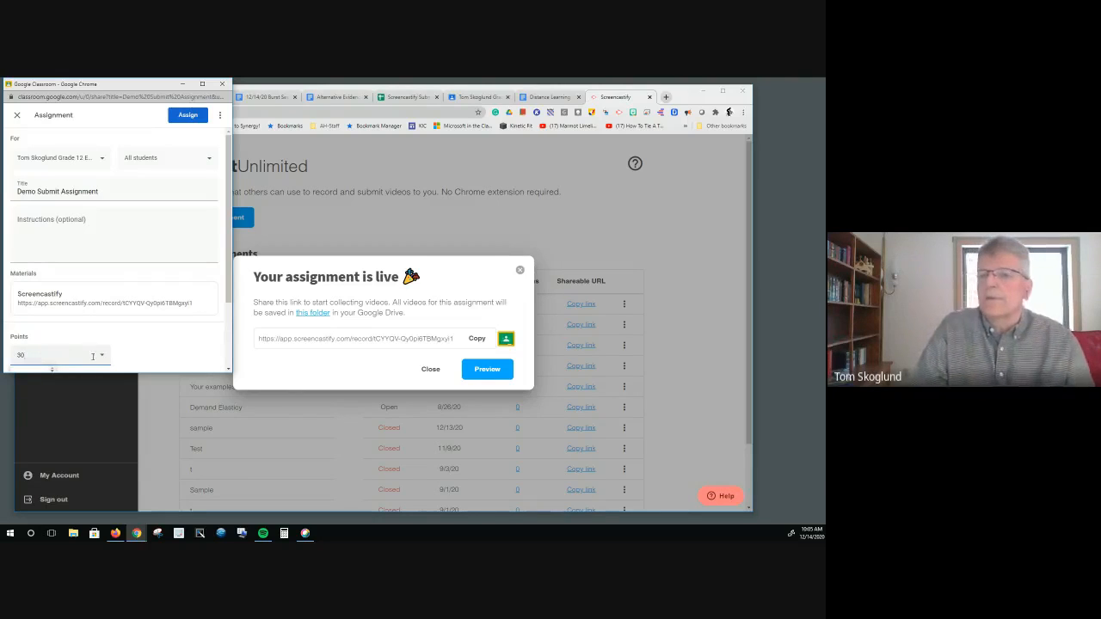
pyautogui.click(183, 334)
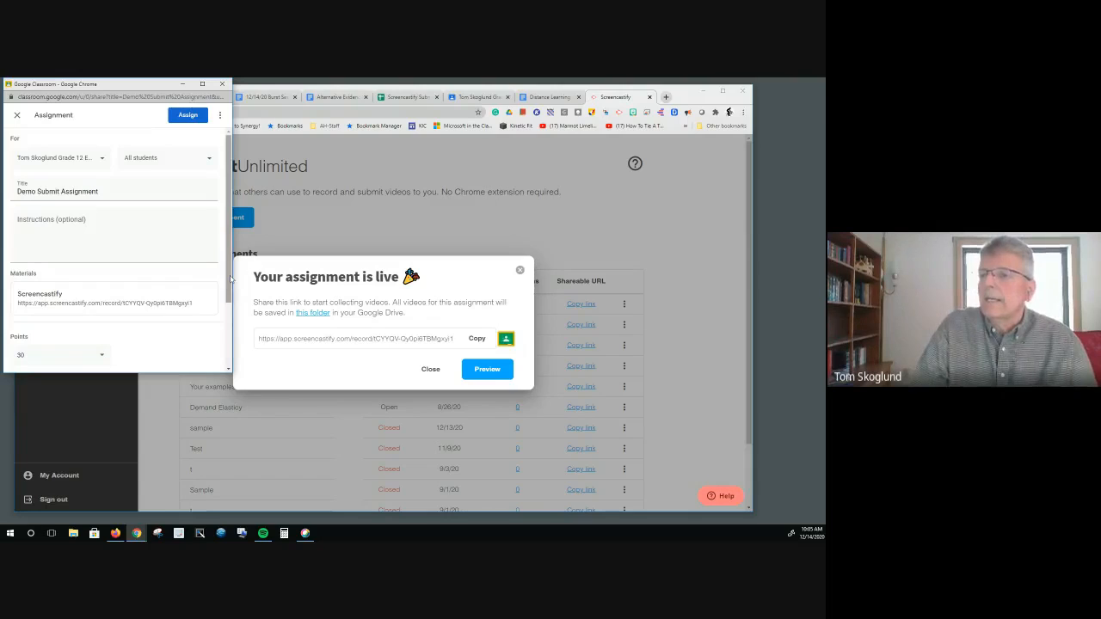
# Set the Classroom assignment's due date to Dec 15, 2020
pyautogui.scroll(-2, 211, 348)
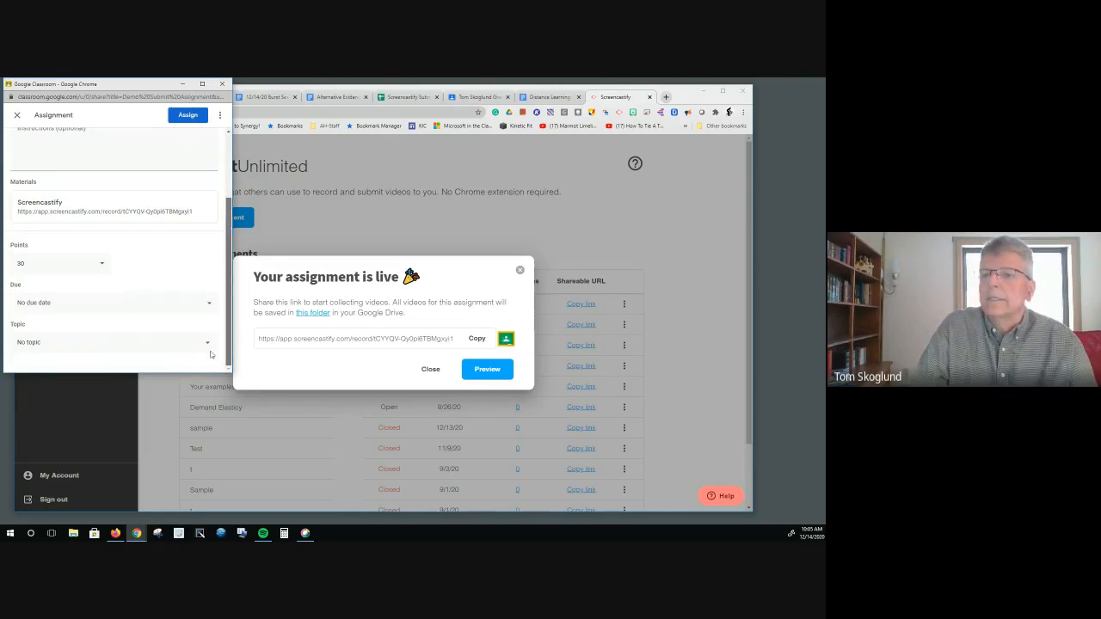
pyautogui.click(208, 305)
pyautogui.click(101, 335)
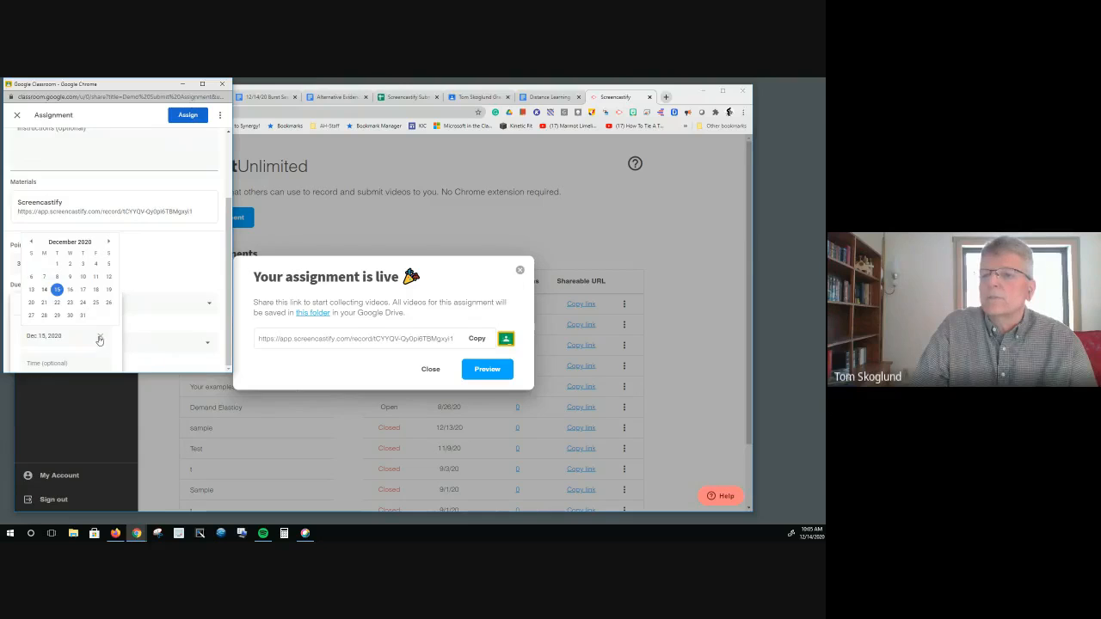
pyautogui.click(58, 290)
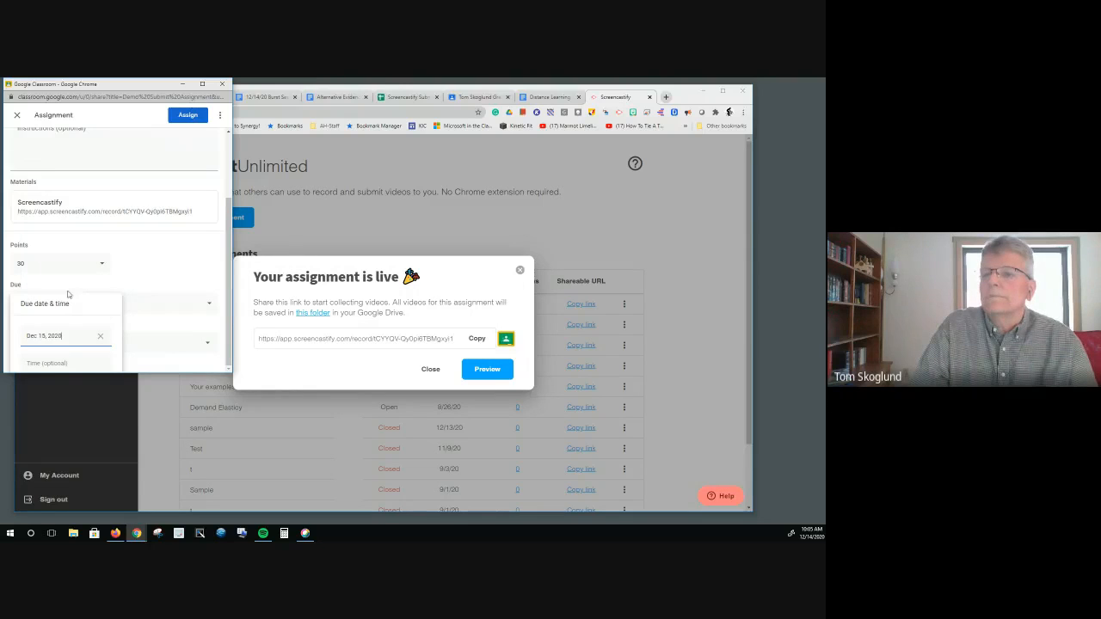
pyautogui.click(229, 252)
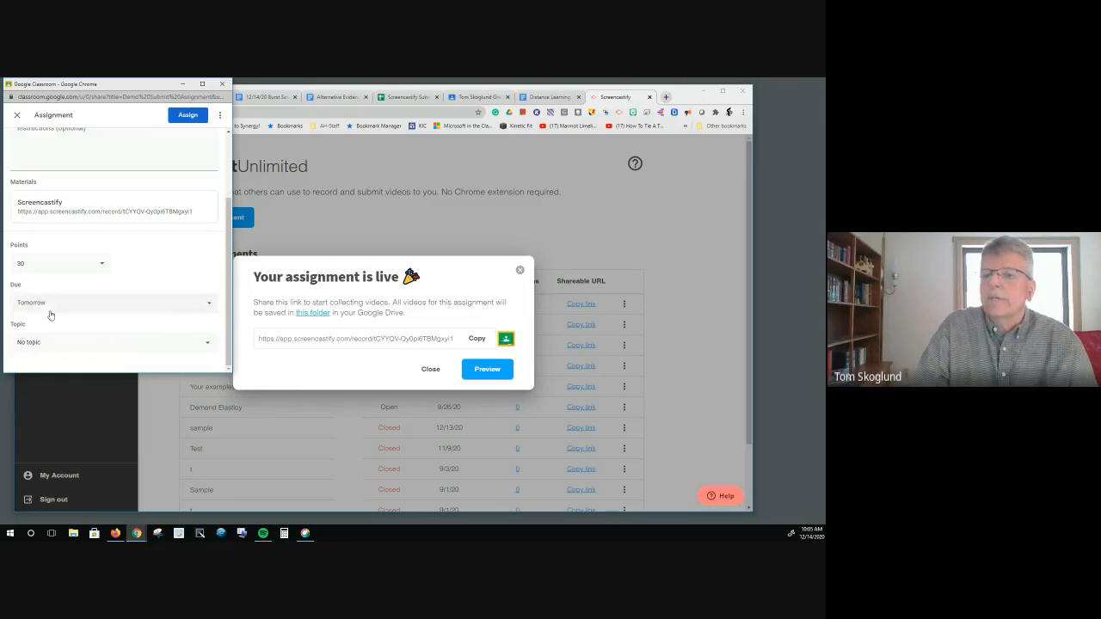
# File the Classroom assignment under a new topic named Tuesday, December 15th, and assign it to the class
pyautogui.click(206, 347)
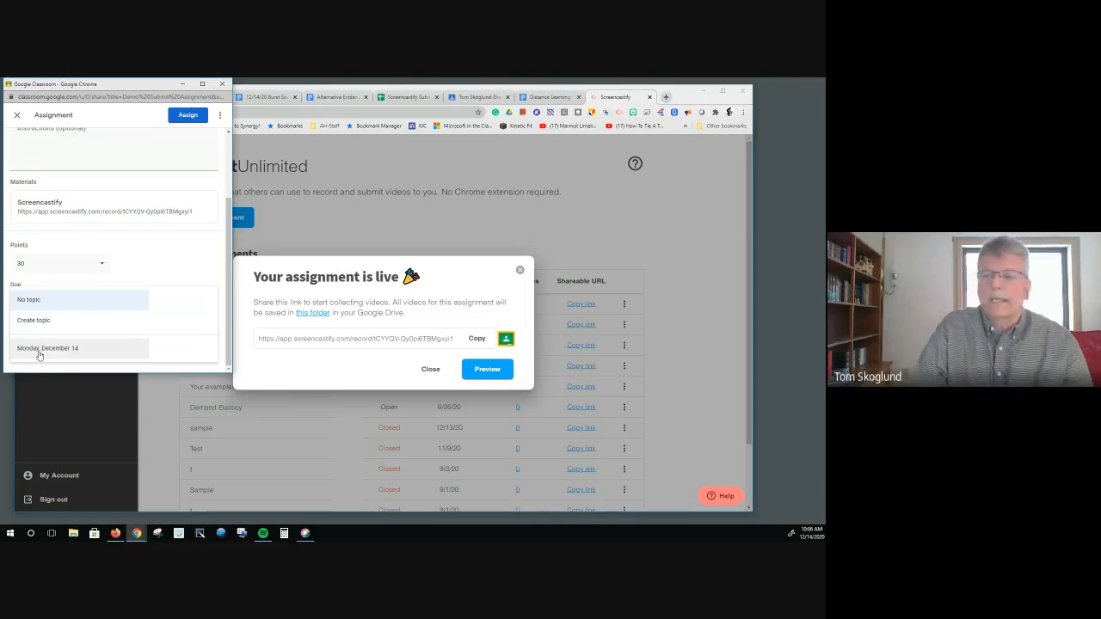
pyautogui.click(34, 320)
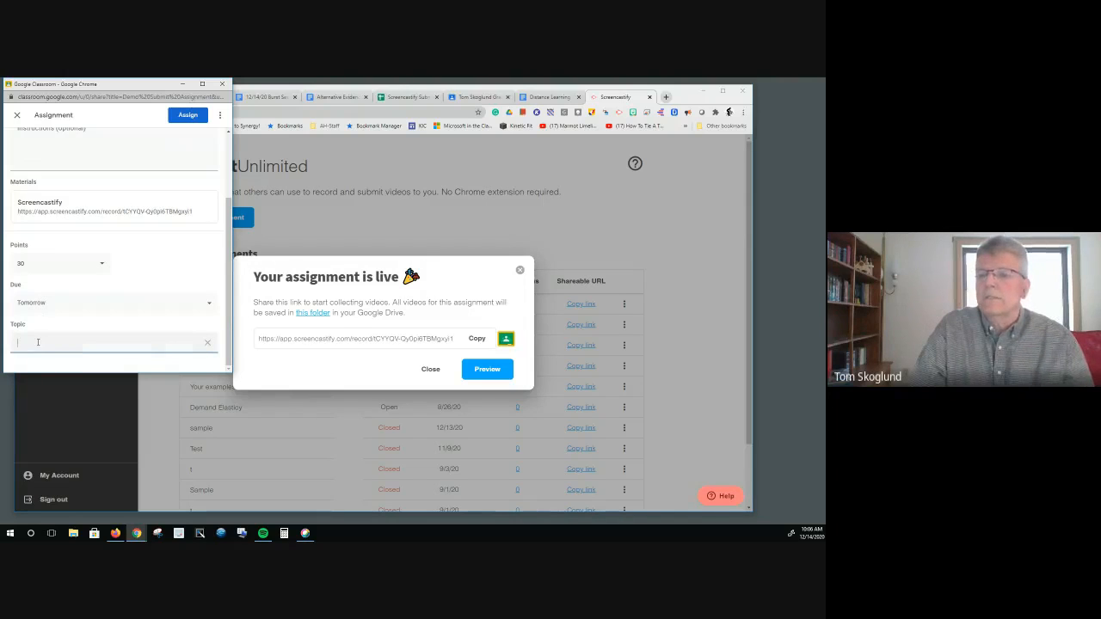
pyautogui.write('Tuesday, Dec')
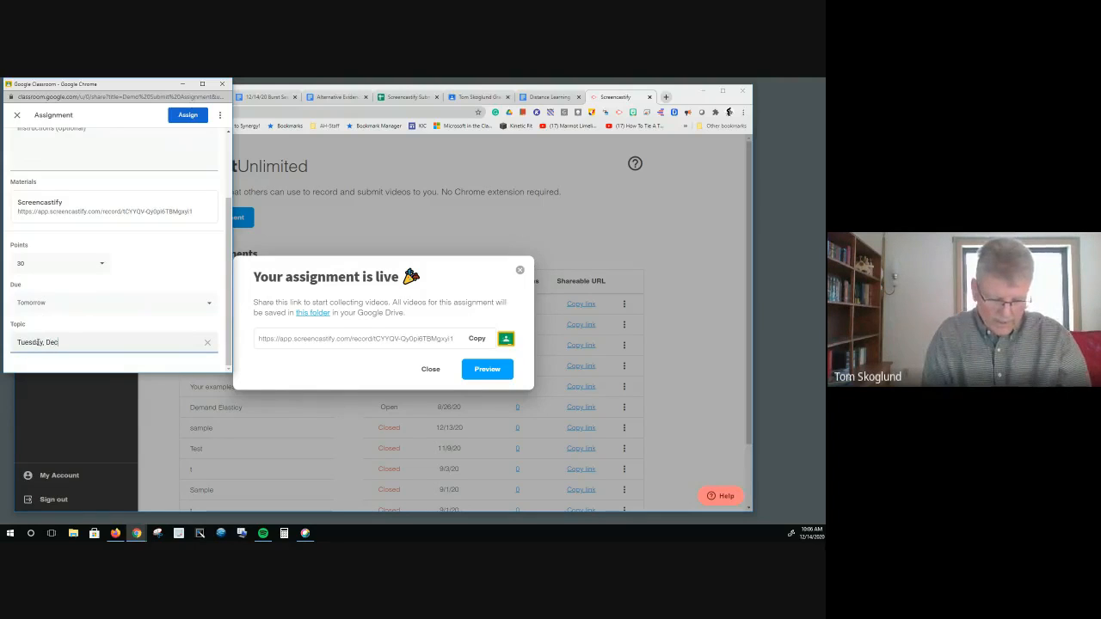
pyautogui.write('ember 15th')
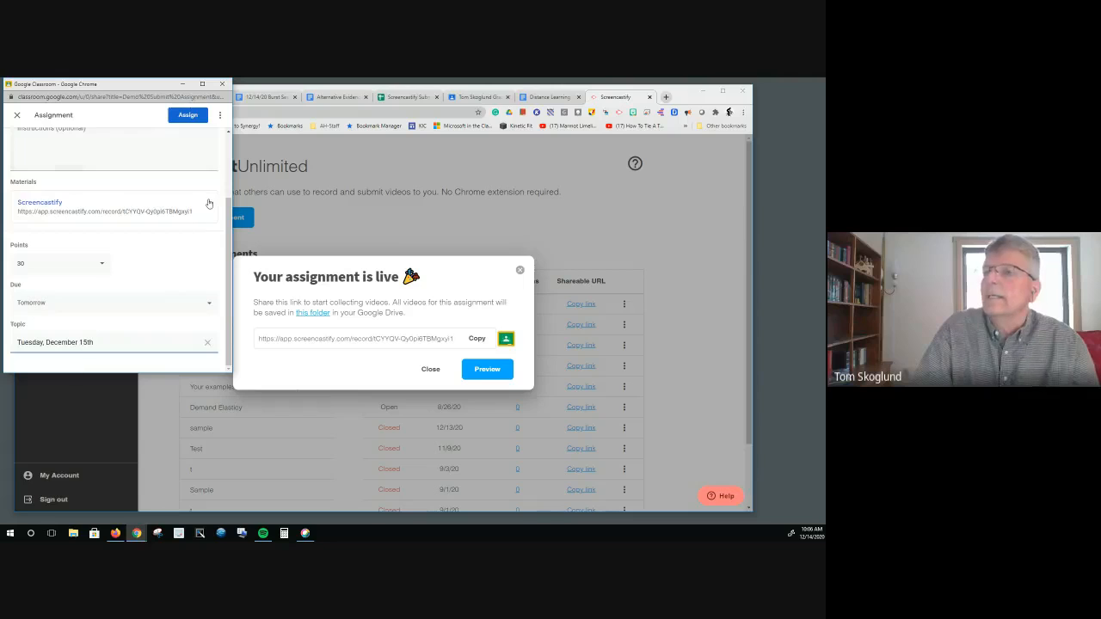
pyautogui.click(185, 116)
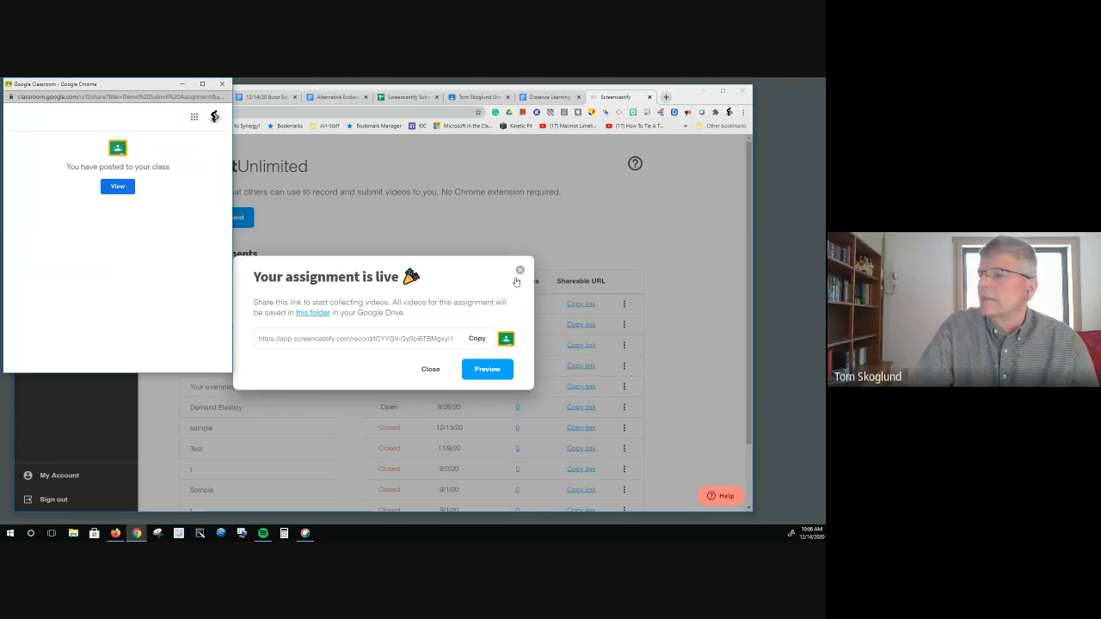
pyautogui.click(430, 369)
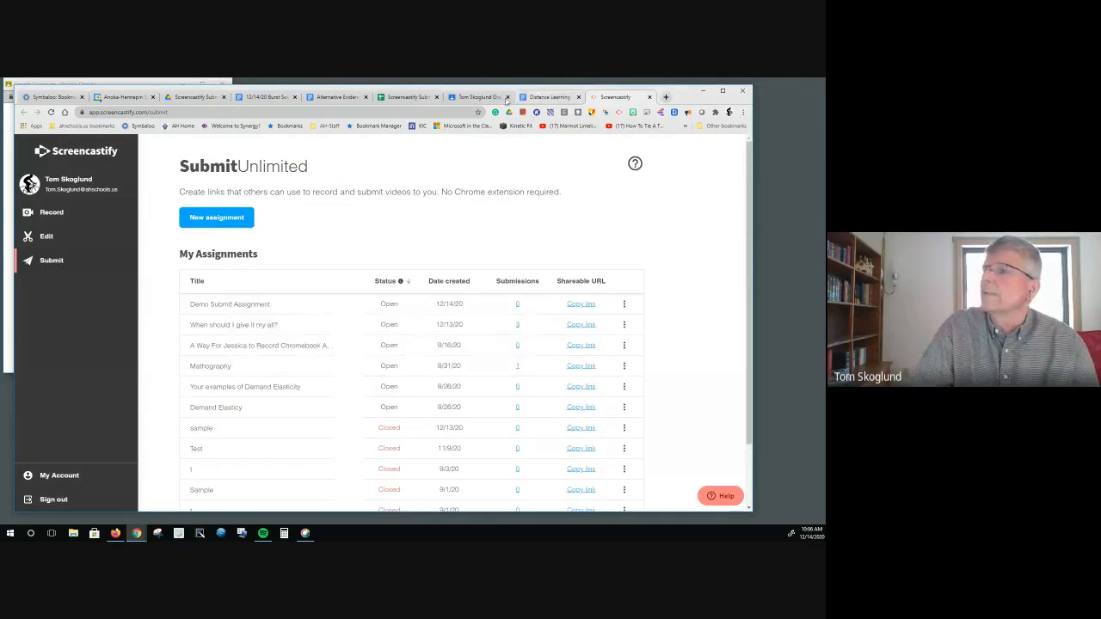
# Show the Grade 12 Economics classwork in Google Classroom with the "When should I give it my all?" details collapsed, and reload the page
pyautogui.click(478, 97)
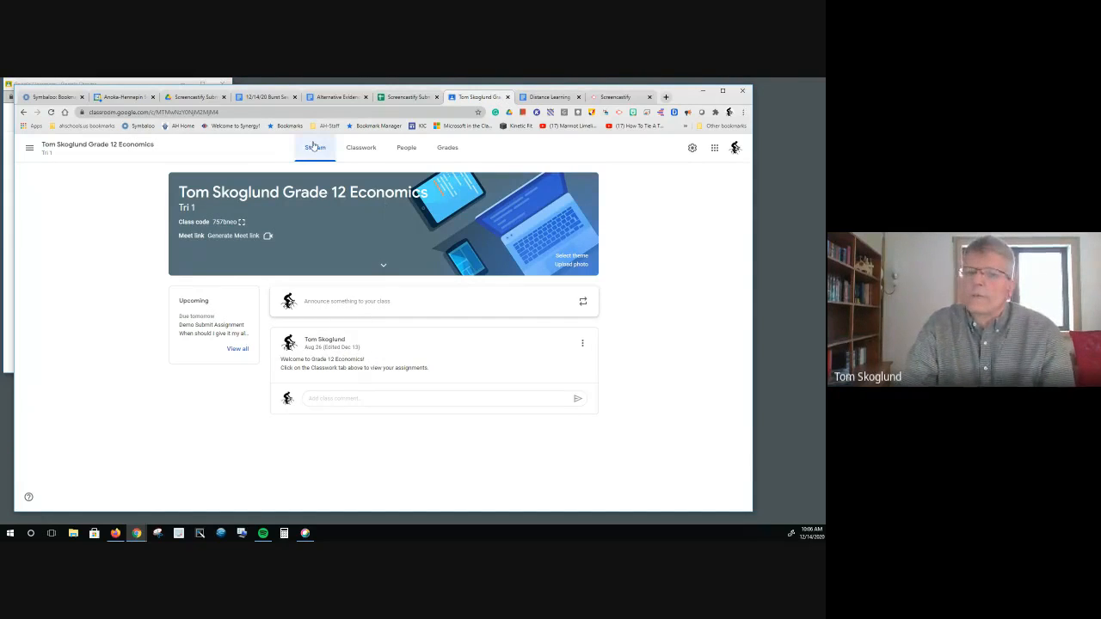
pyautogui.click(357, 149)
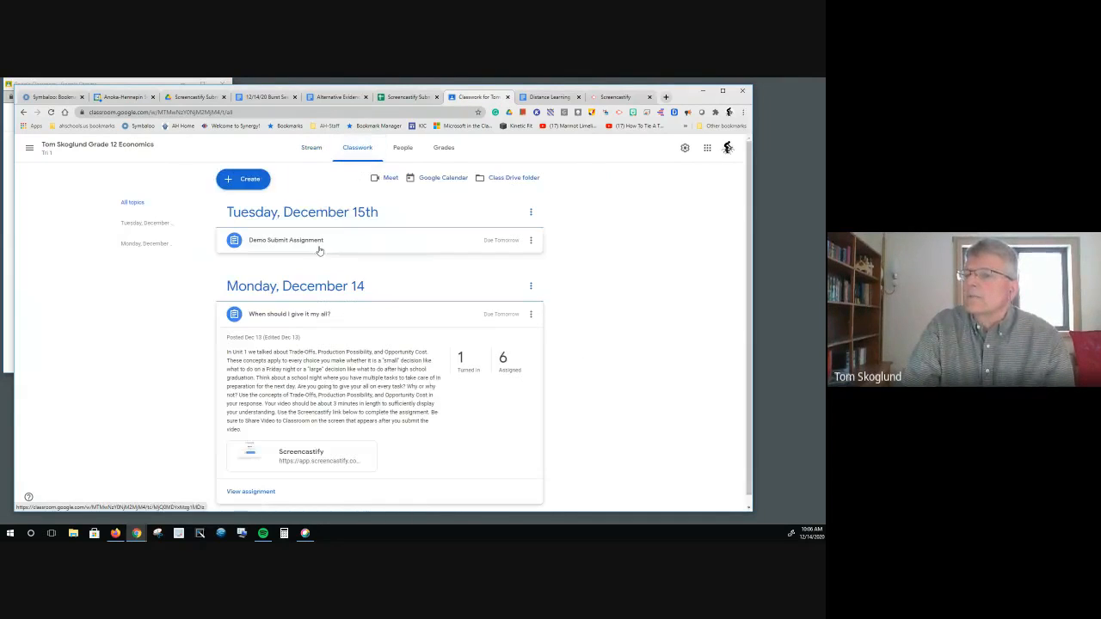
pyautogui.click(284, 314)
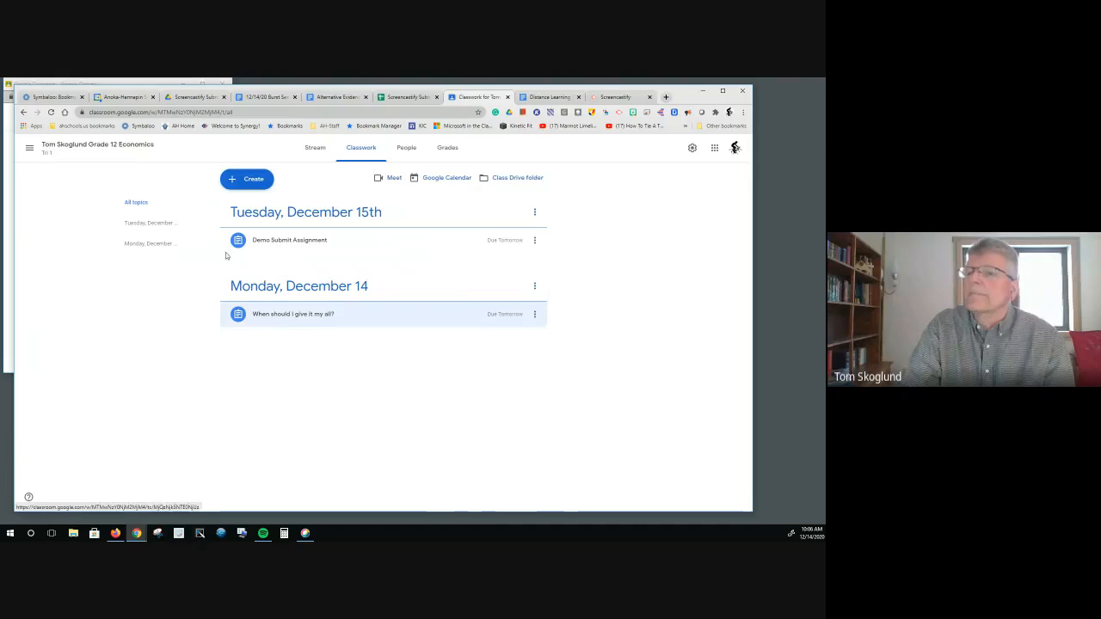
pyautogui.click(50, 113)
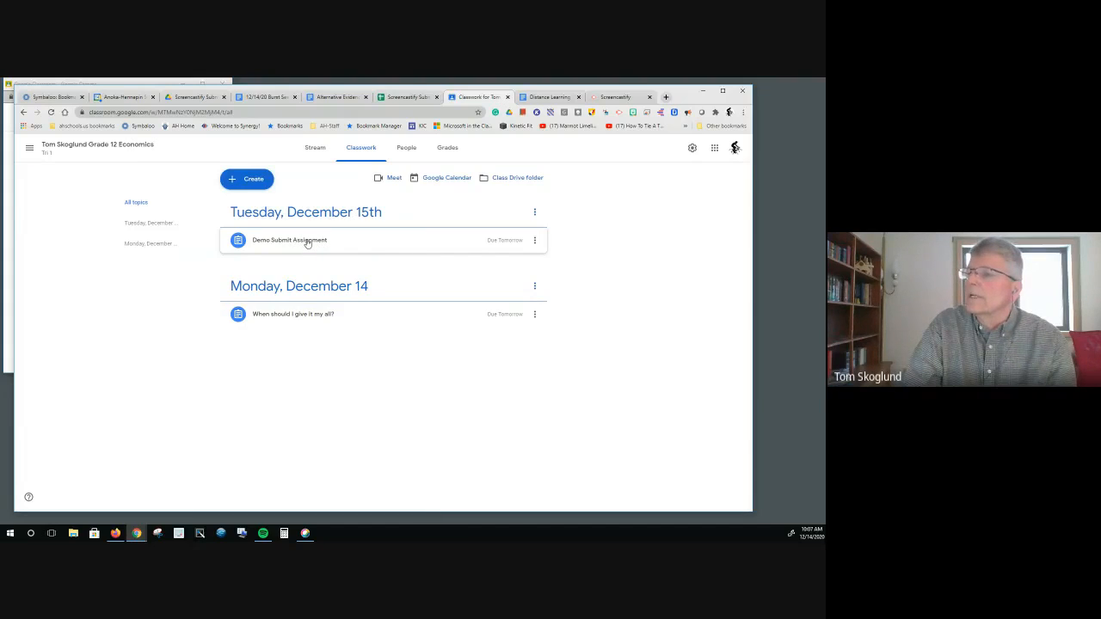
# Preview the recording page linked in Demo Submit Assignment, then close it and collapse the assignment's details
pyautogui.click(307, 244)
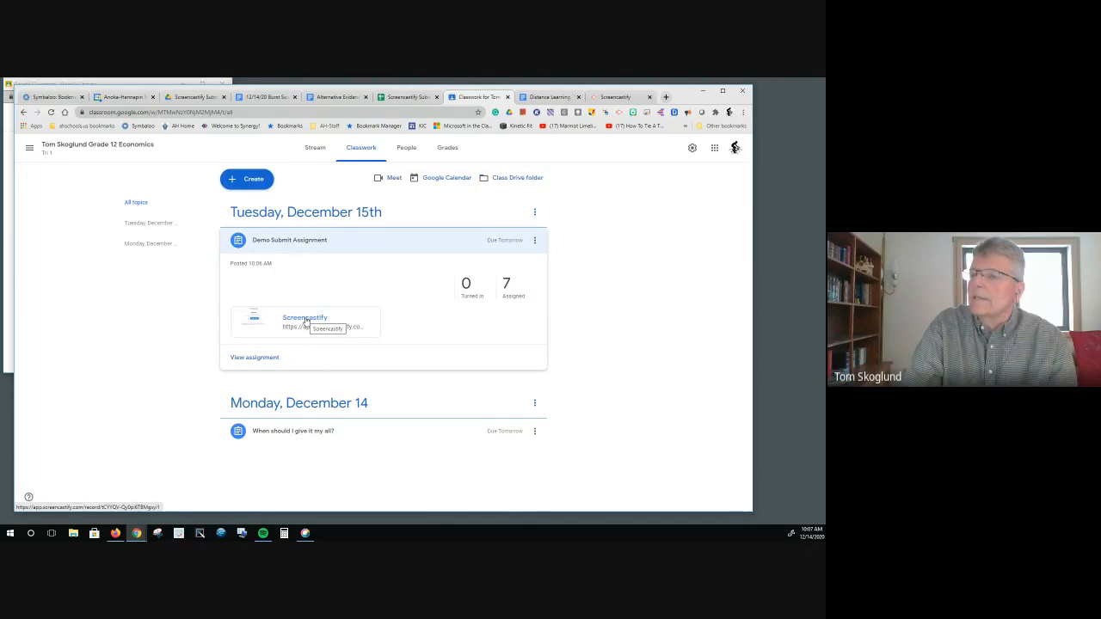
pyautogui.click(305, 319)
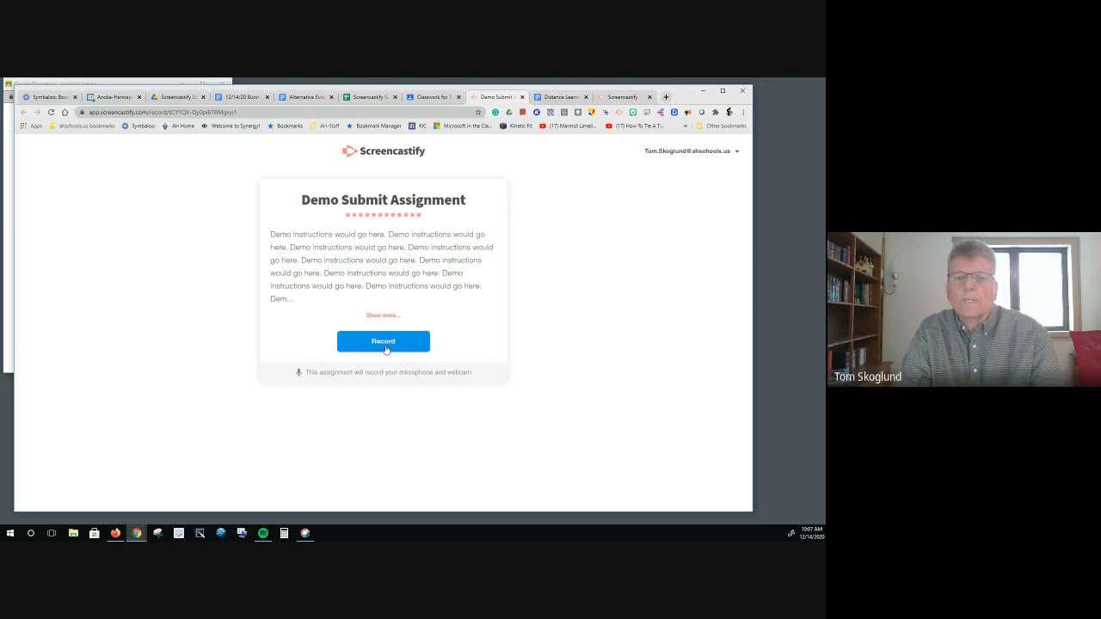
pyautogui.click(522, 97)
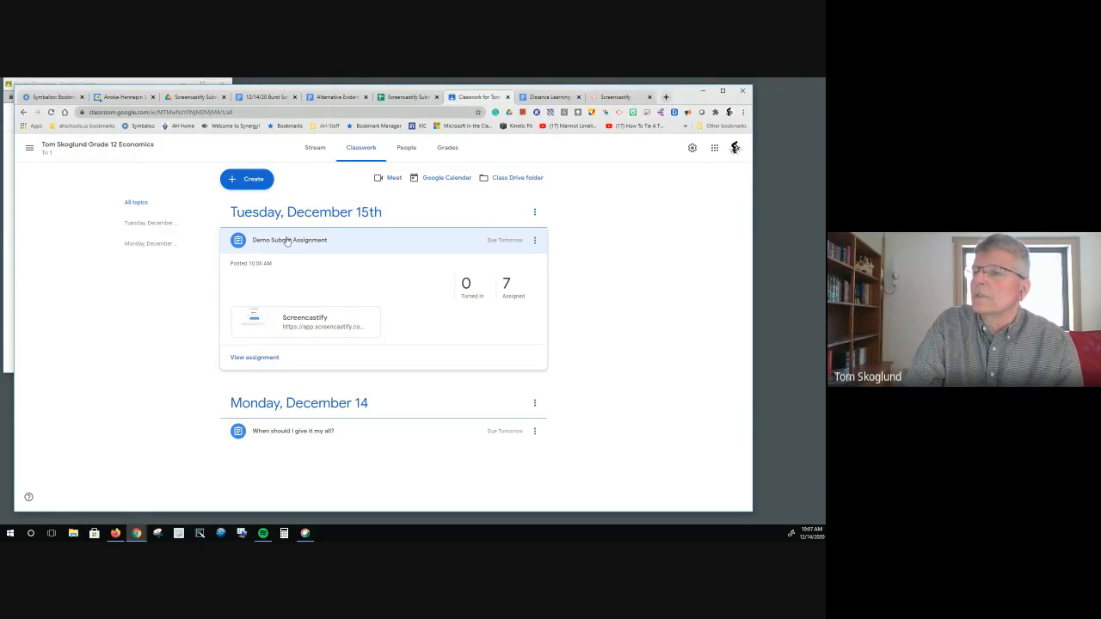
pyautogui.click(286, 241)
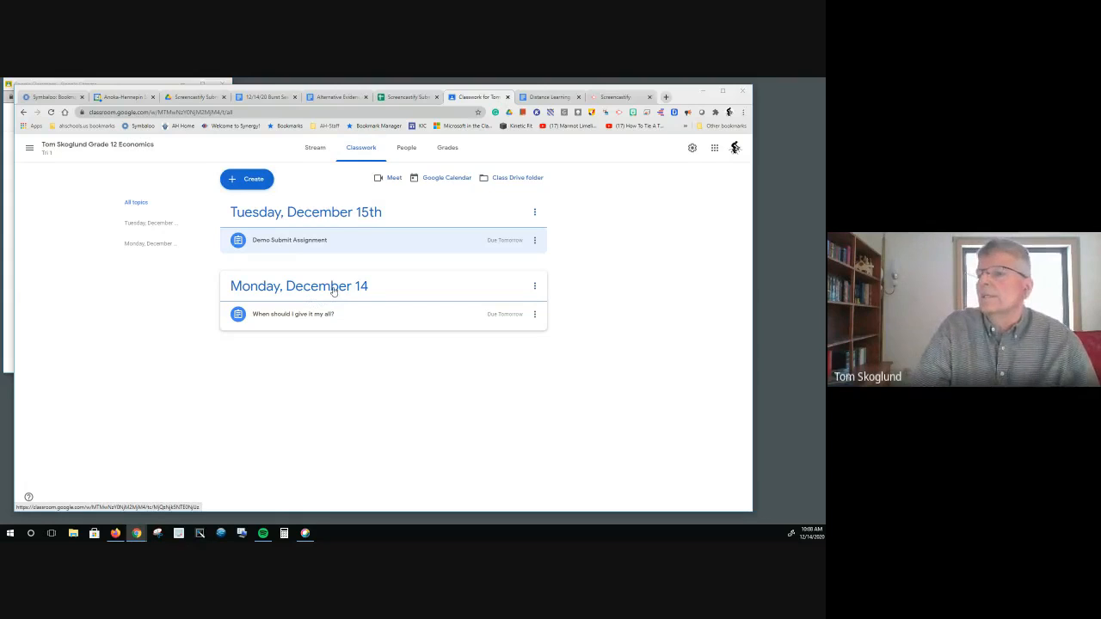
# Check the "When should I give it my all?" assignment and switch to the Screencastify spreadsheet in Google Sheets
pyautogui.click(296, 315)
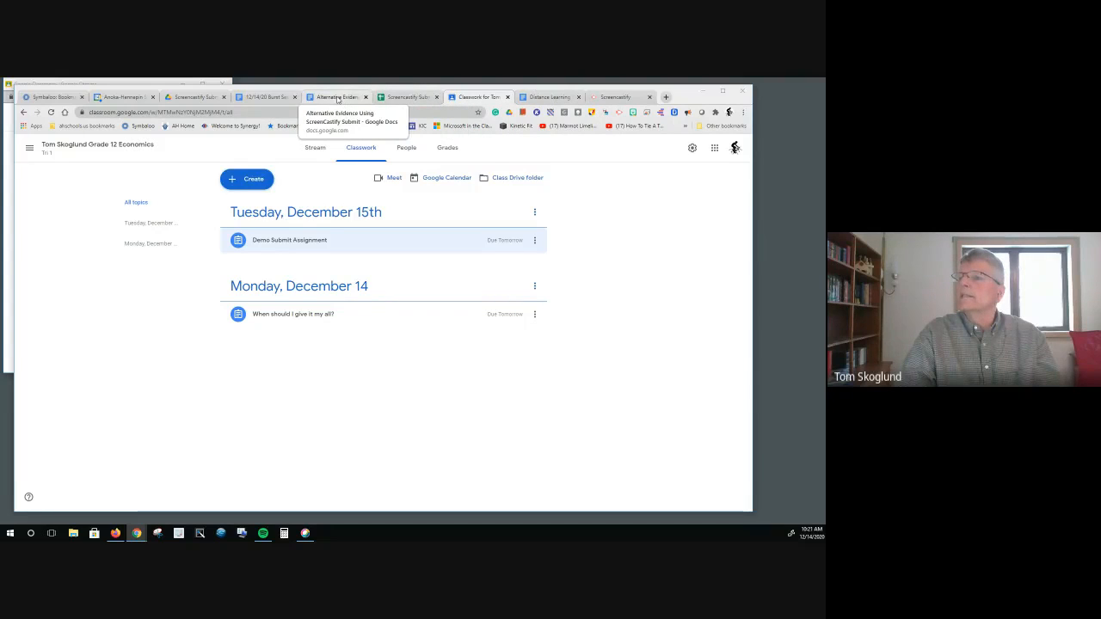
pyautogui.click(412, 100)
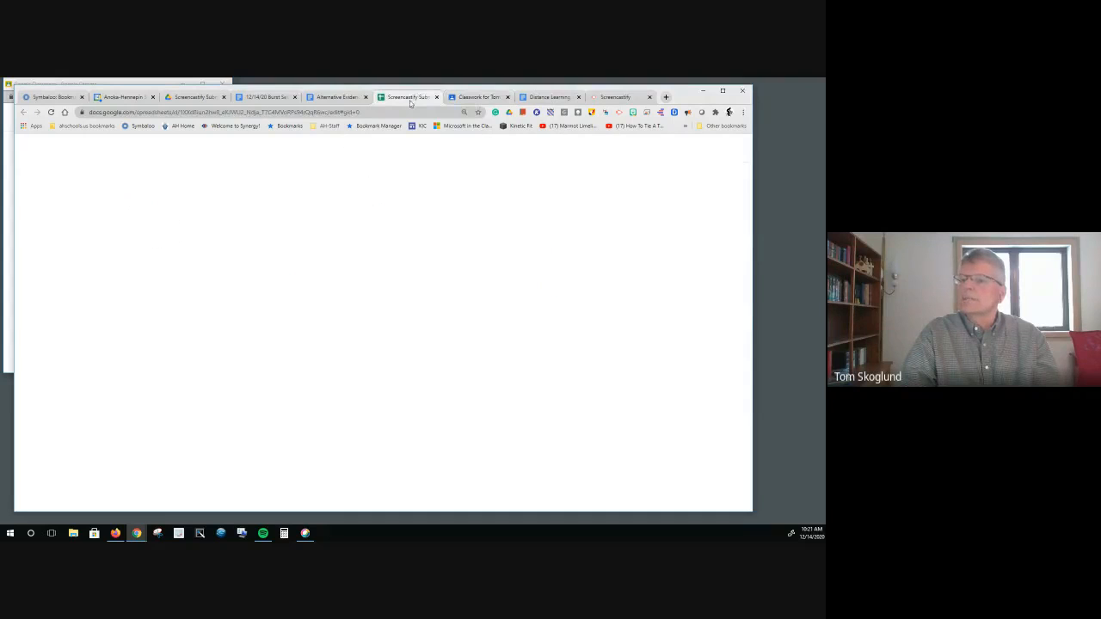